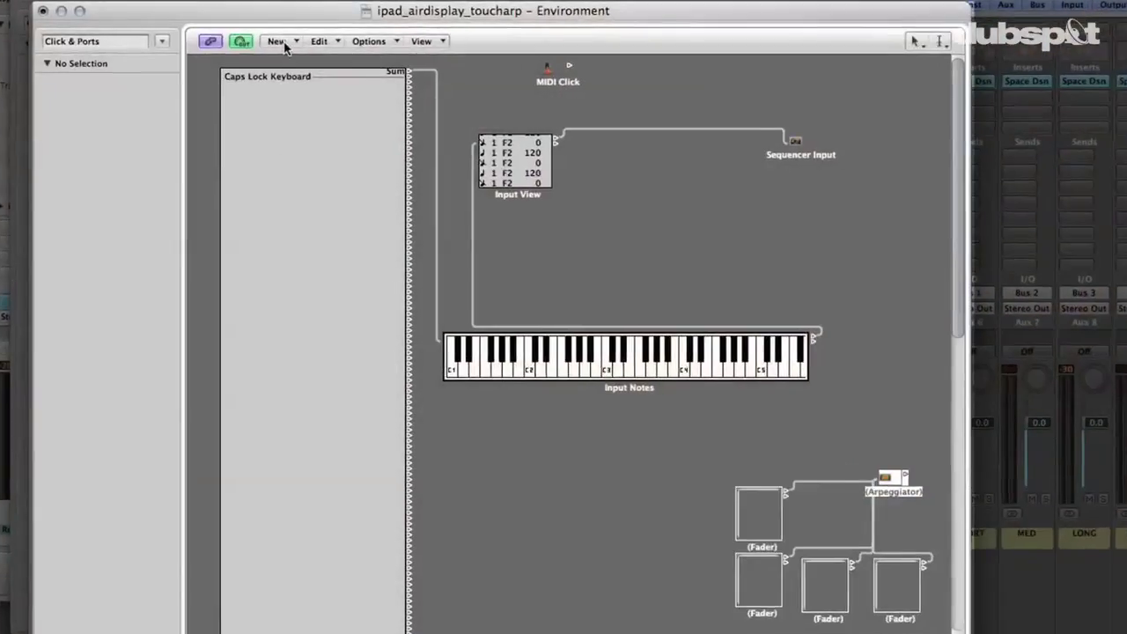
Add a new Arpeggiator object and drag a fader's corner to enlarge it
click(277, 41)
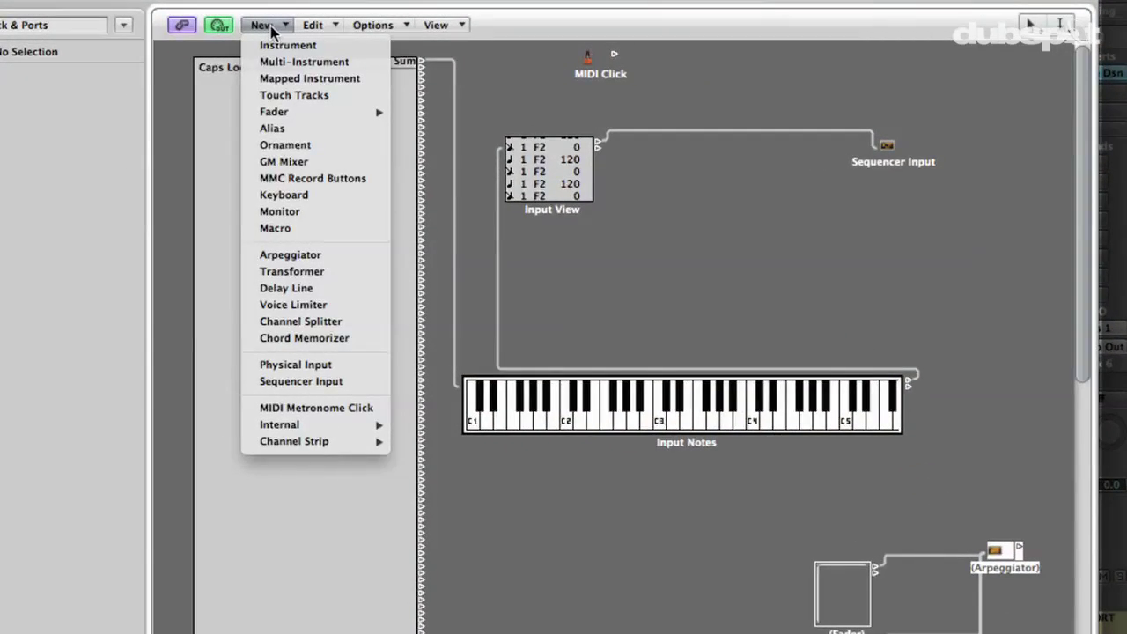
click(335, 256)
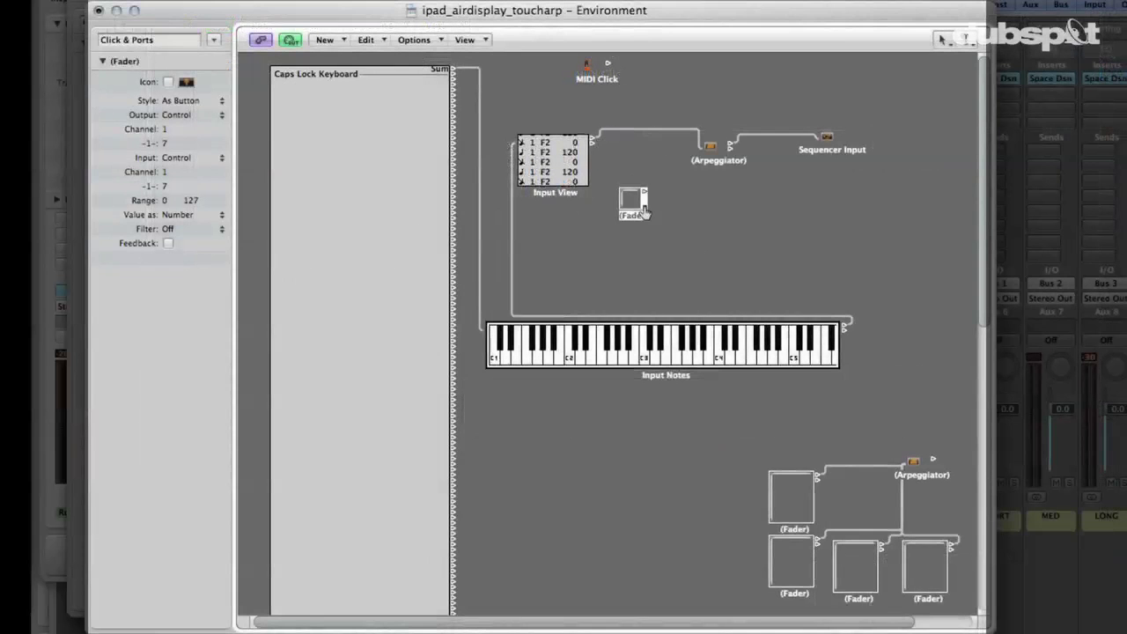
drag(645, 211, 667, 232)
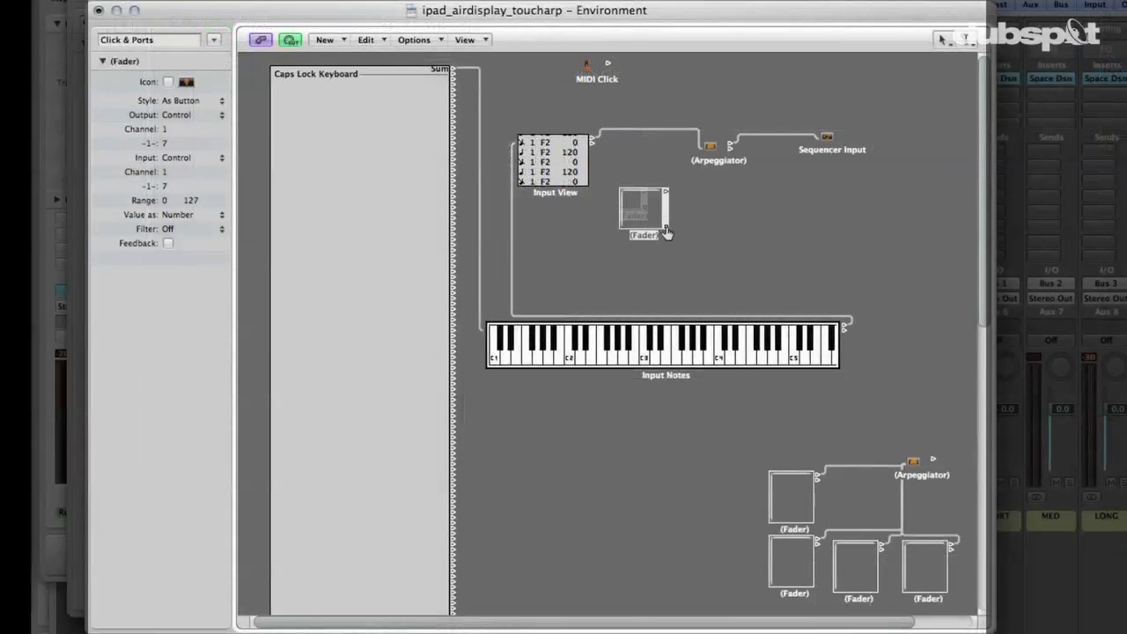
drag(704, 267, 704, 268)
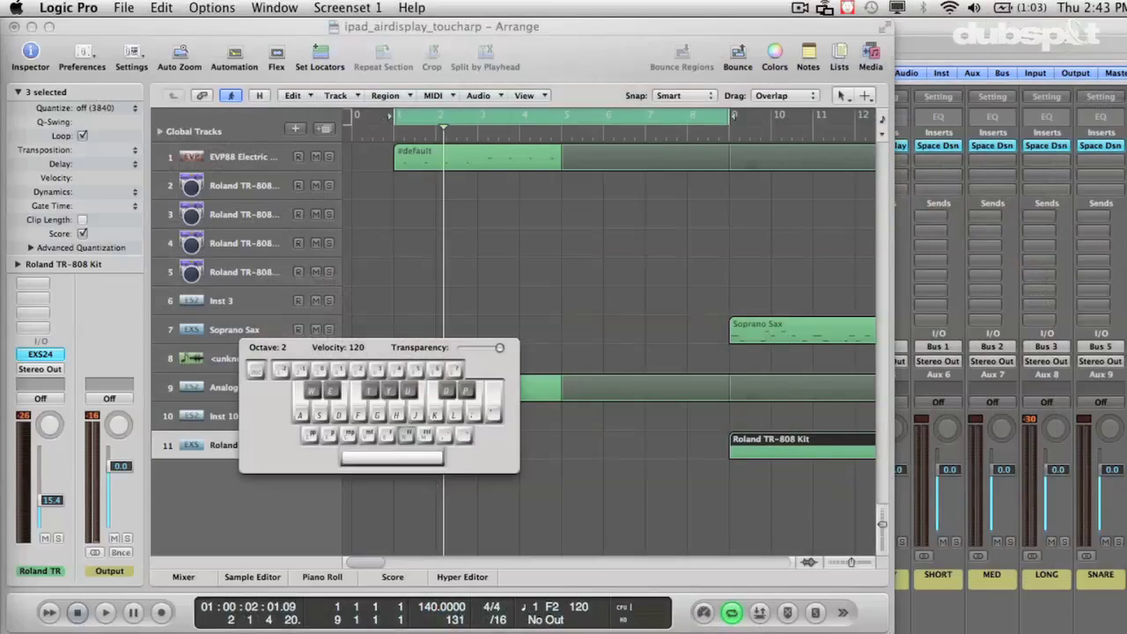
Open the Environment on the Click & Ports layer and hide the Musical Typing keyboard
click(623, 194)
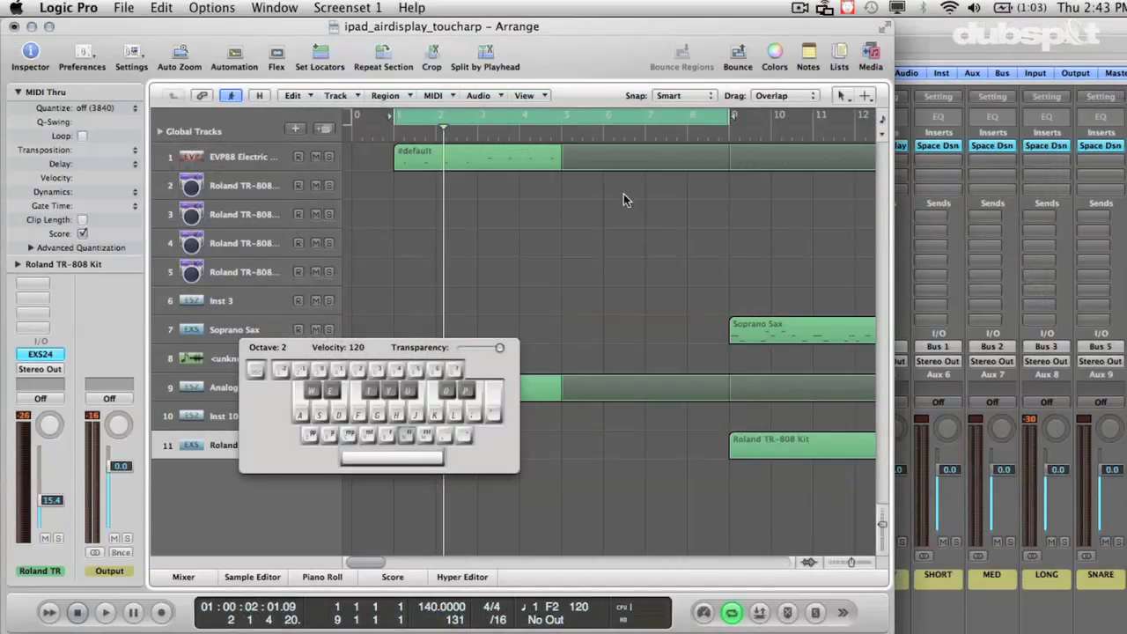
key(super+8)
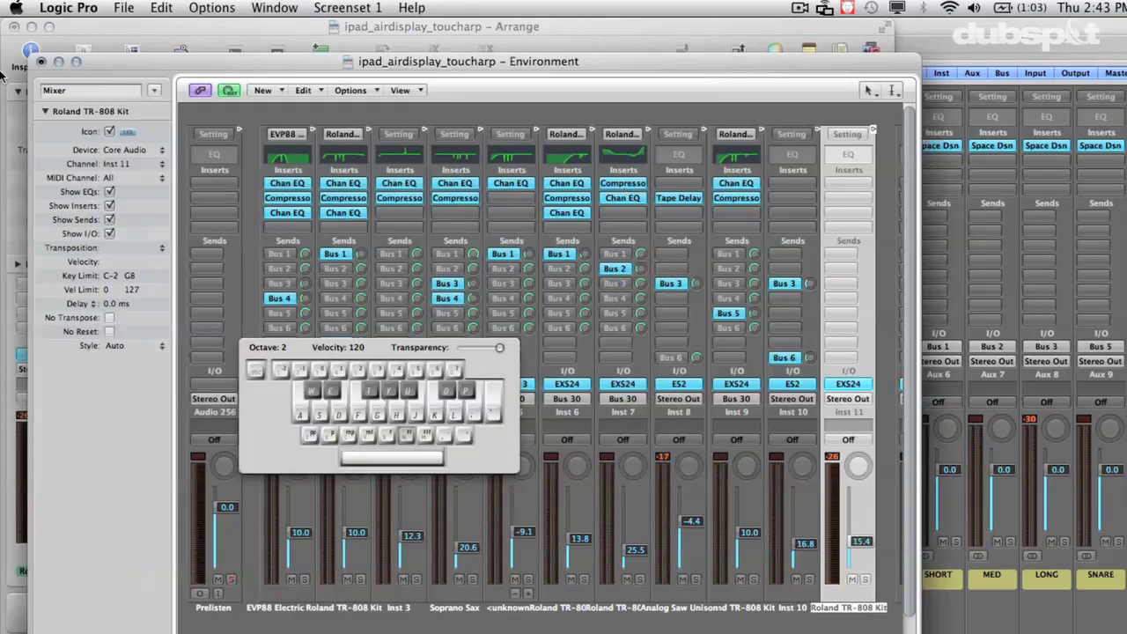
click(152, 91)
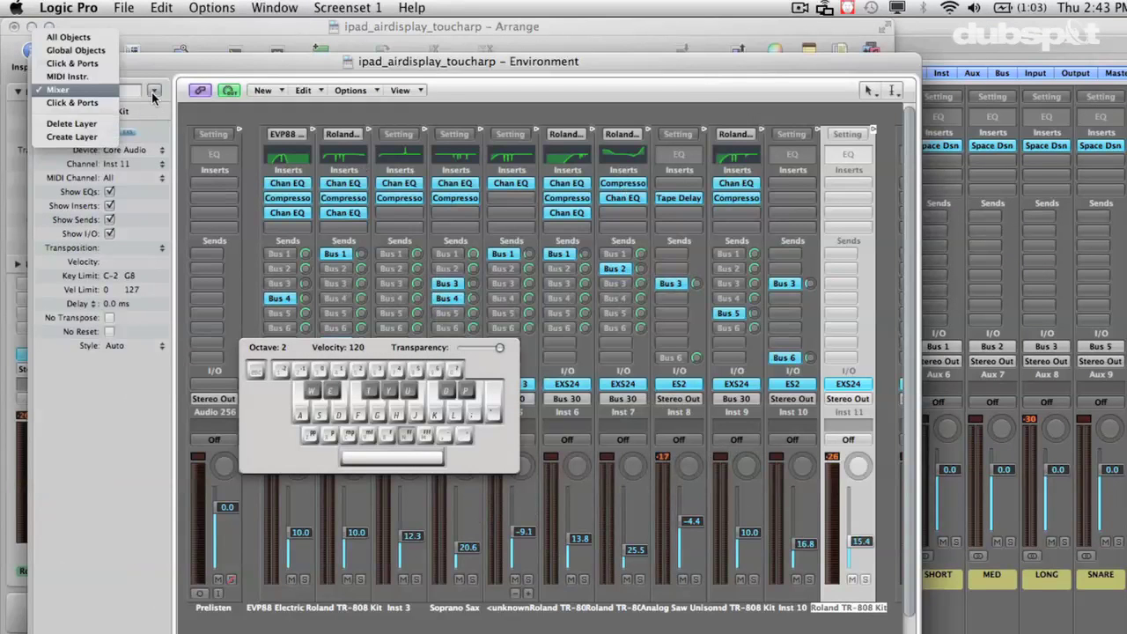
click(66, 69)
key(Caps_Lock)
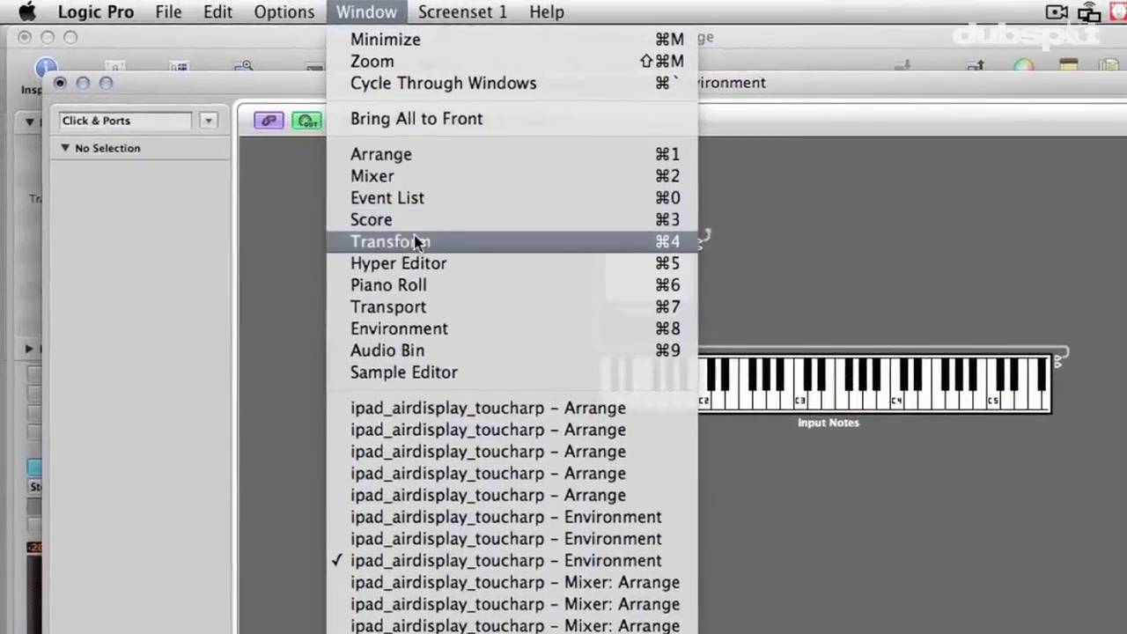
Reopen the Environment on the Click & Ports layer and clear the fader selection
click(424, 328)
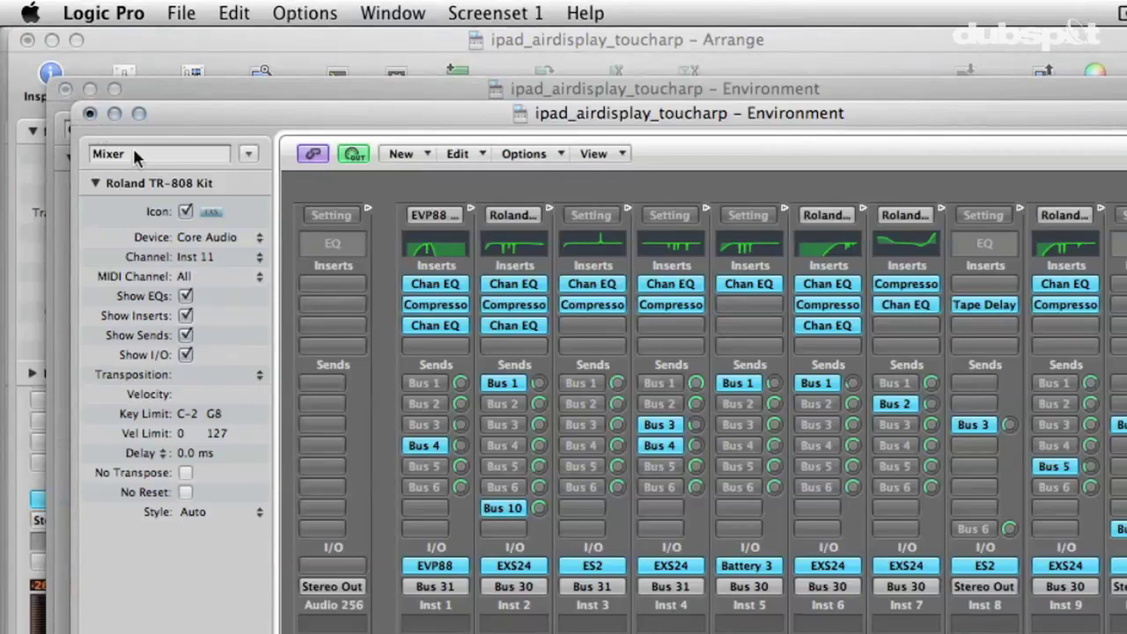
click(252, 150)
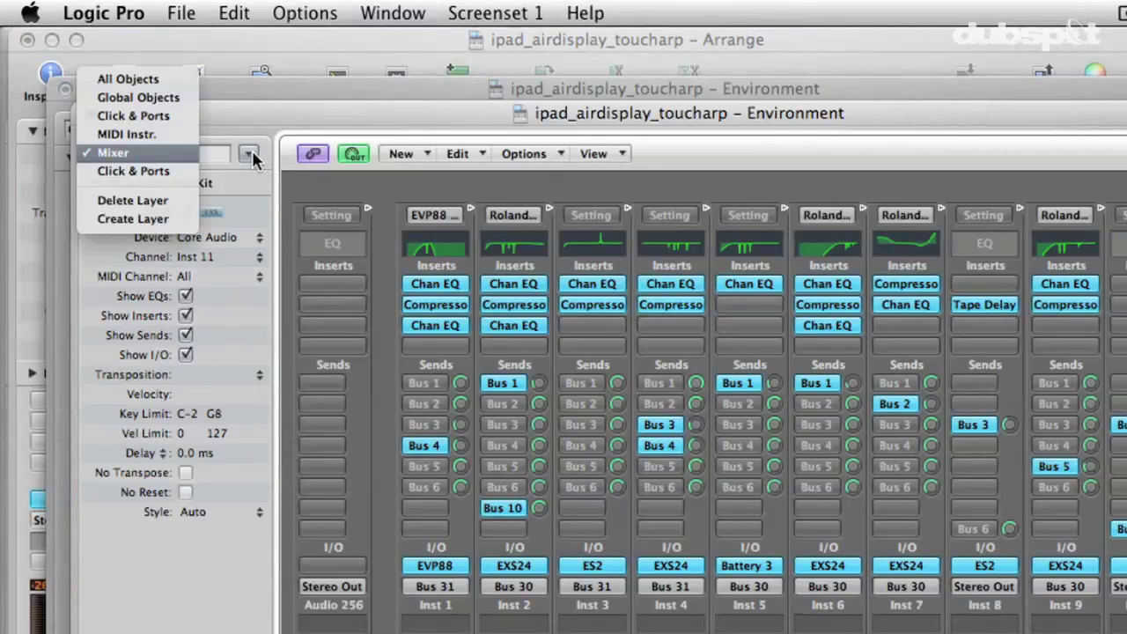
click(169, 173)
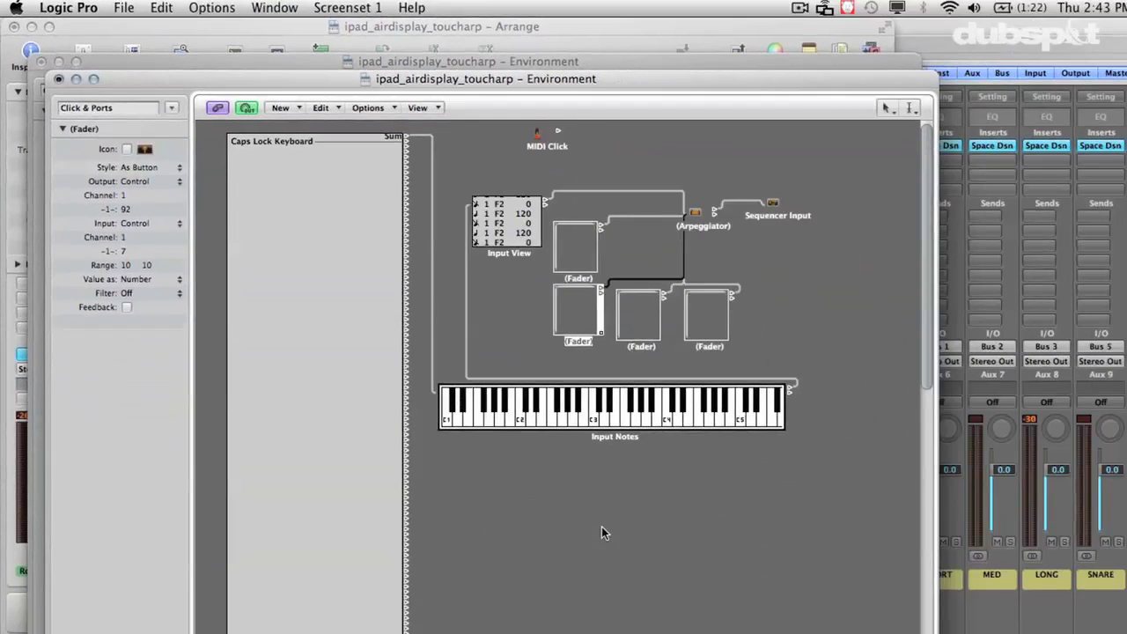
click(602, 527)
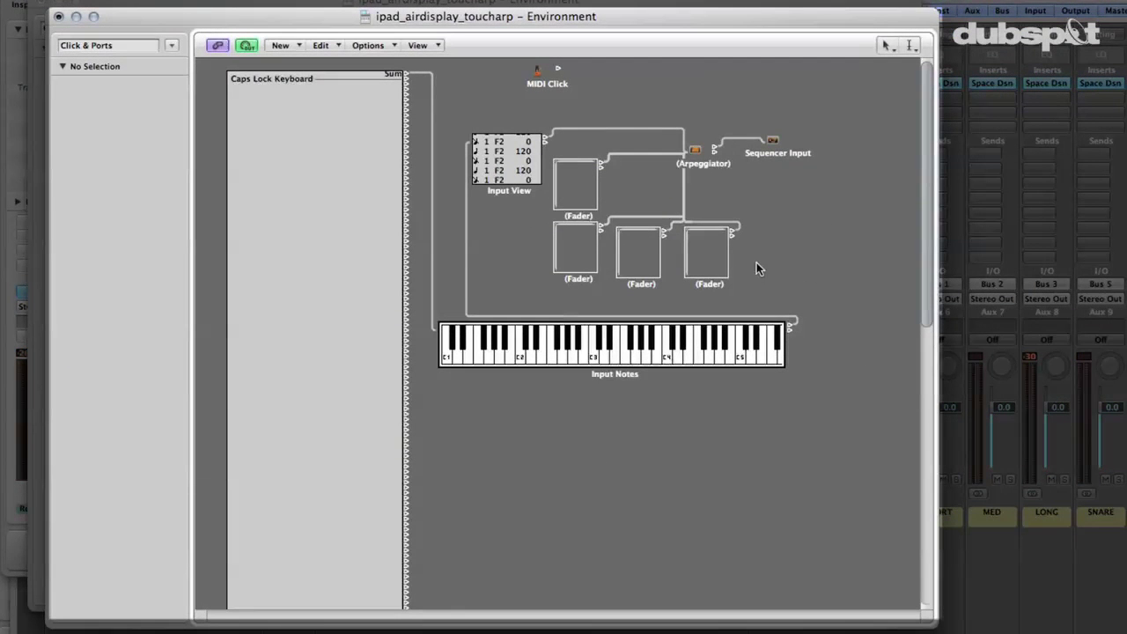
Move the Arpeggiator and its four faders to the lower right of the canvas
drag(761, 299, 563, 163)
drag(704, 167, 866, 471)
click(803, 214)
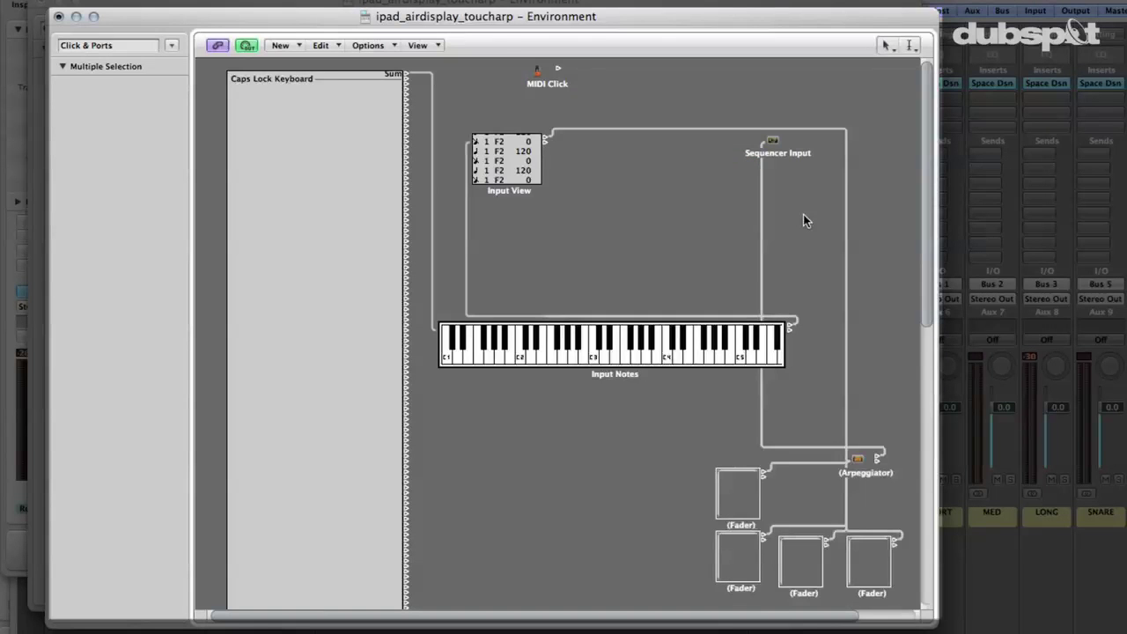
Cable Input View directly into Sequencer Input and delete the old Arpeggiator cable
drag(545, 142, 662, 165)
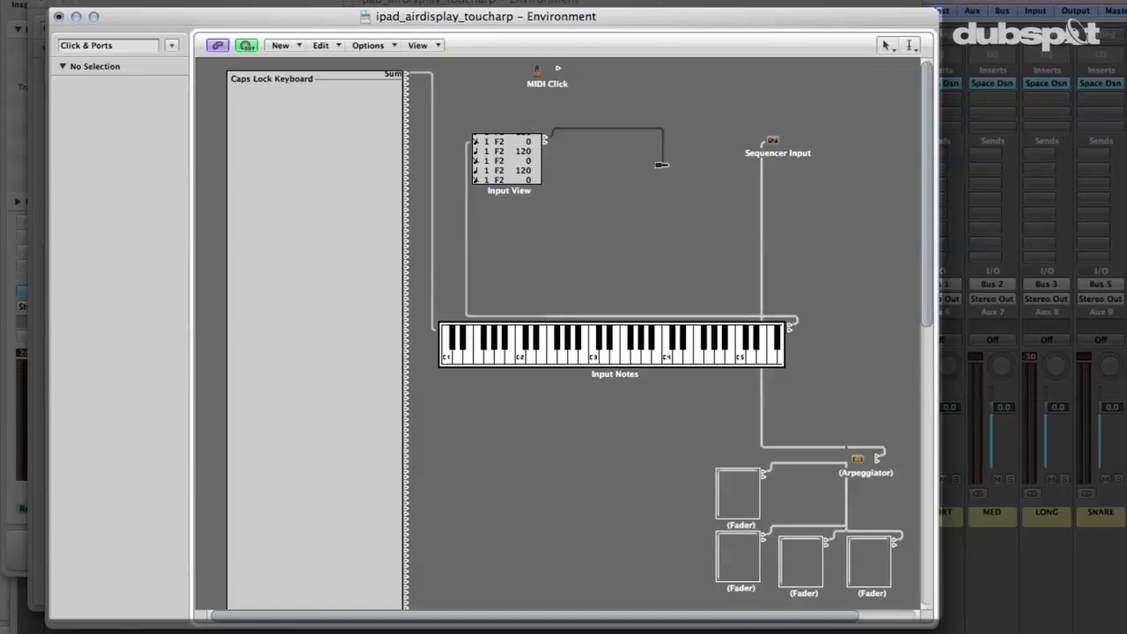
drag(813, 131, 772, 139)
click(757, 200)
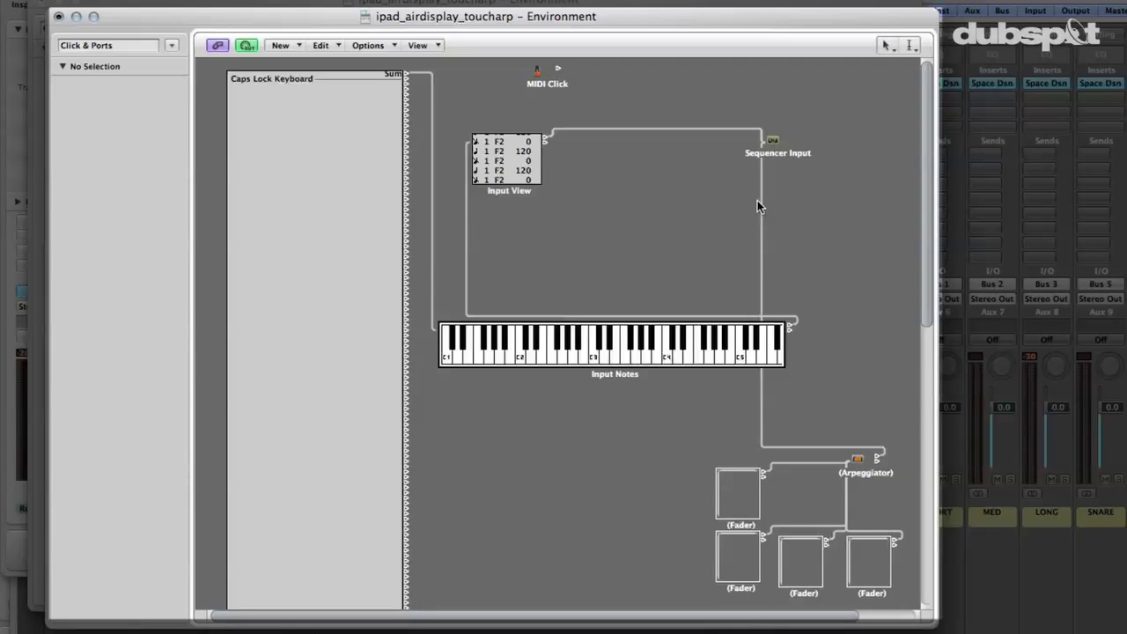
click(760, 202)
key(Delete)
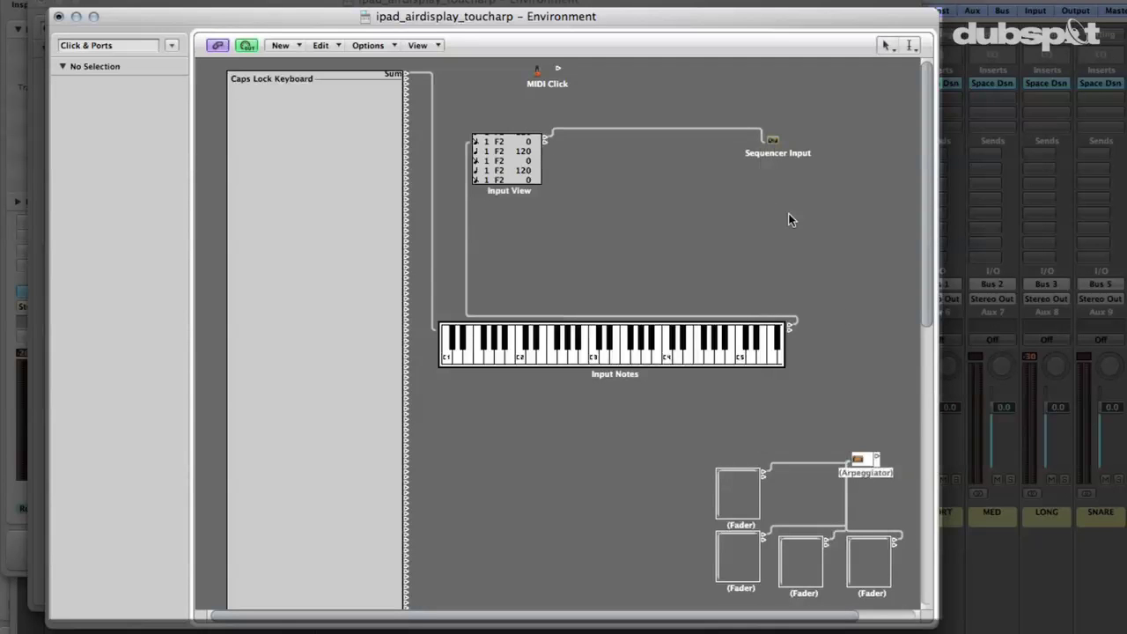
Create a new Arpeggiator and position it between Input View and Sequencer Input
click(285, 46)
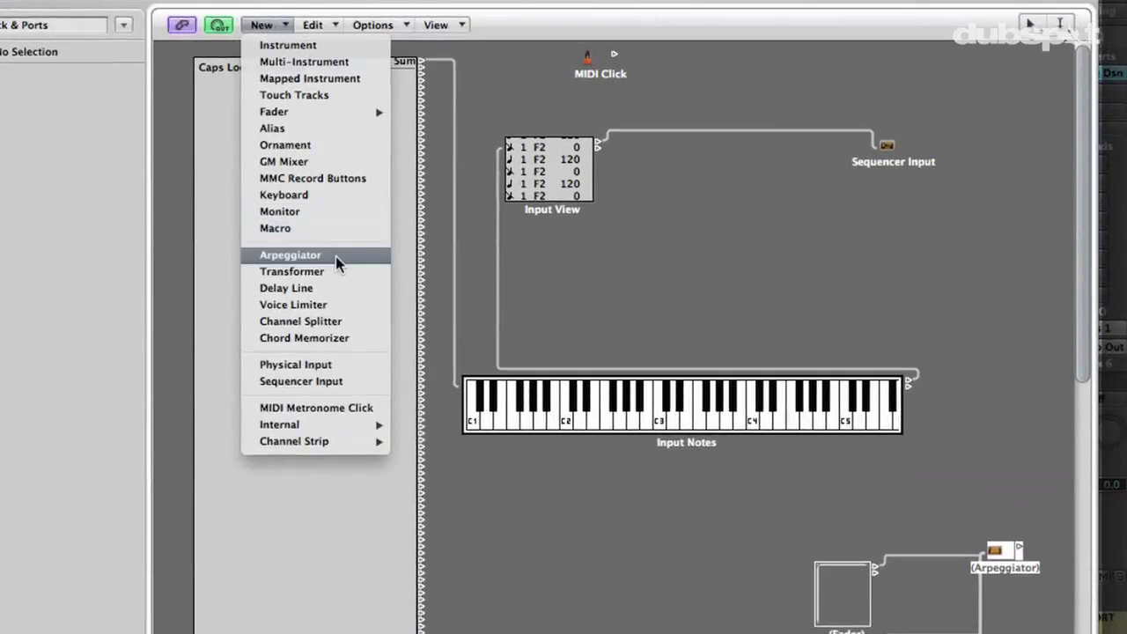
click(336, 257)
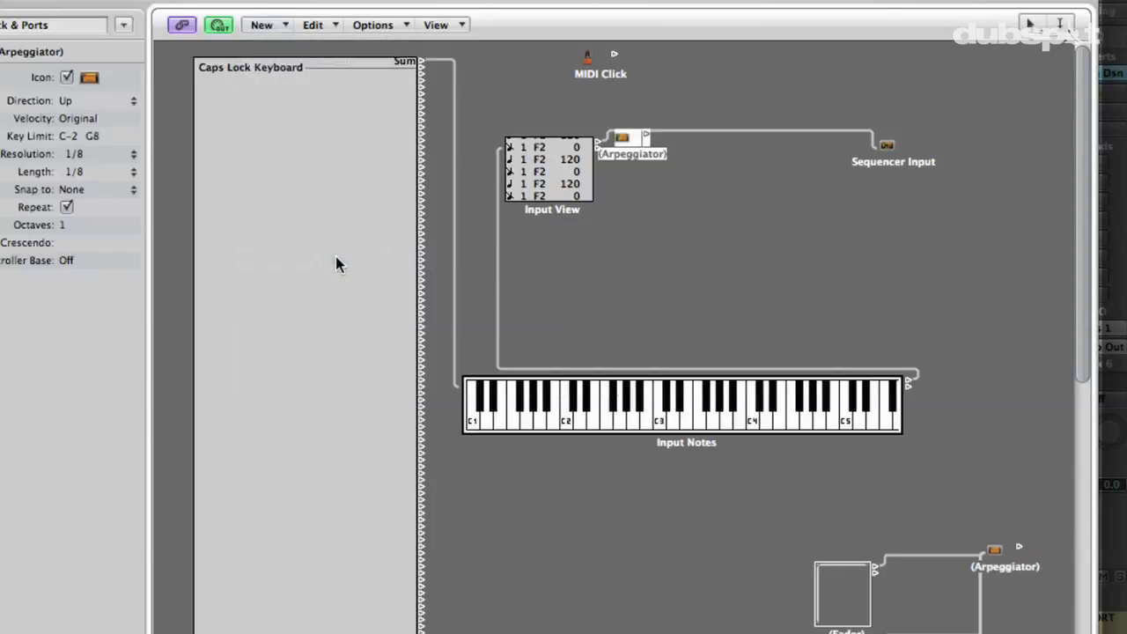
click(757, 258)
drag(741, 176, 742, 175)
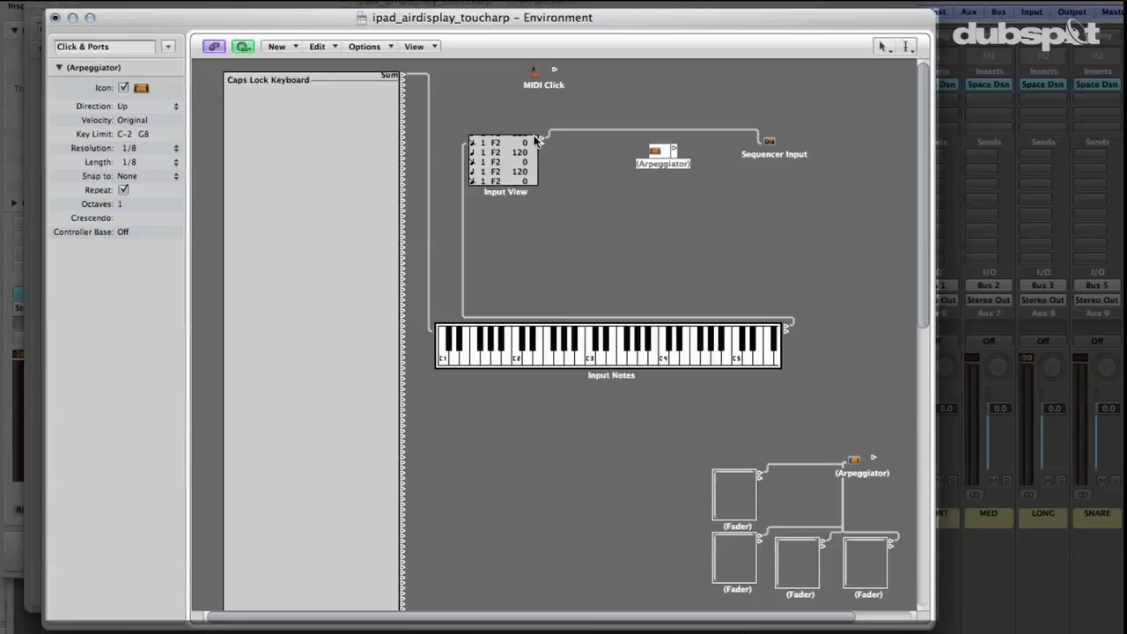
Cable Input View into the new Arpeggiator and the Arpeggiator into Sequencer Input
drag(521, 162, 518, 167)
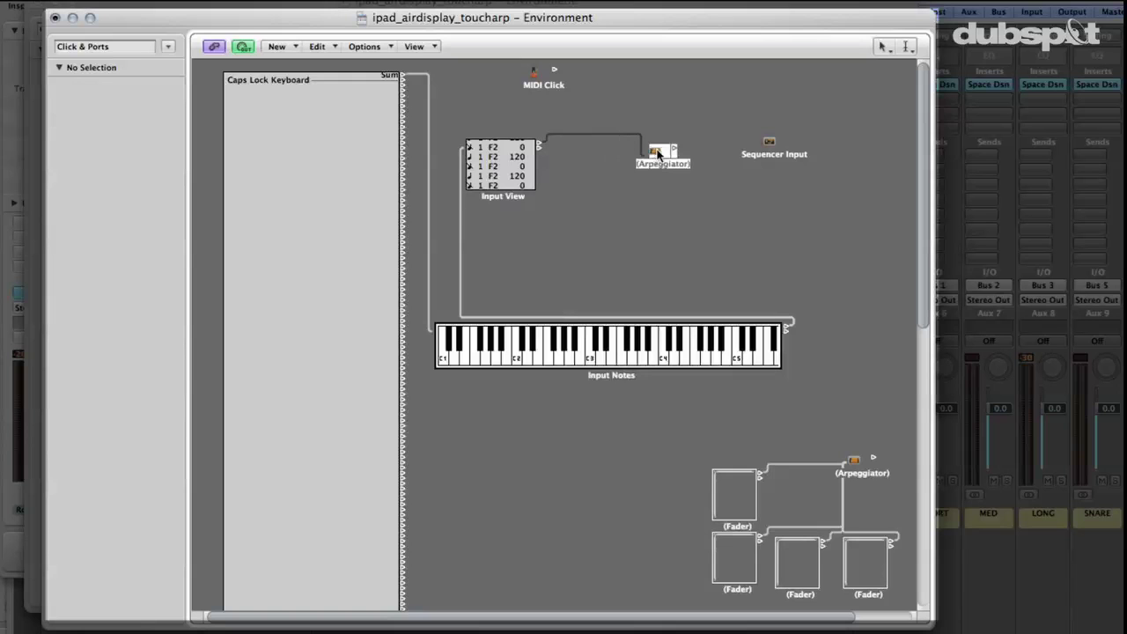
drag(658, 154, 657, 154)
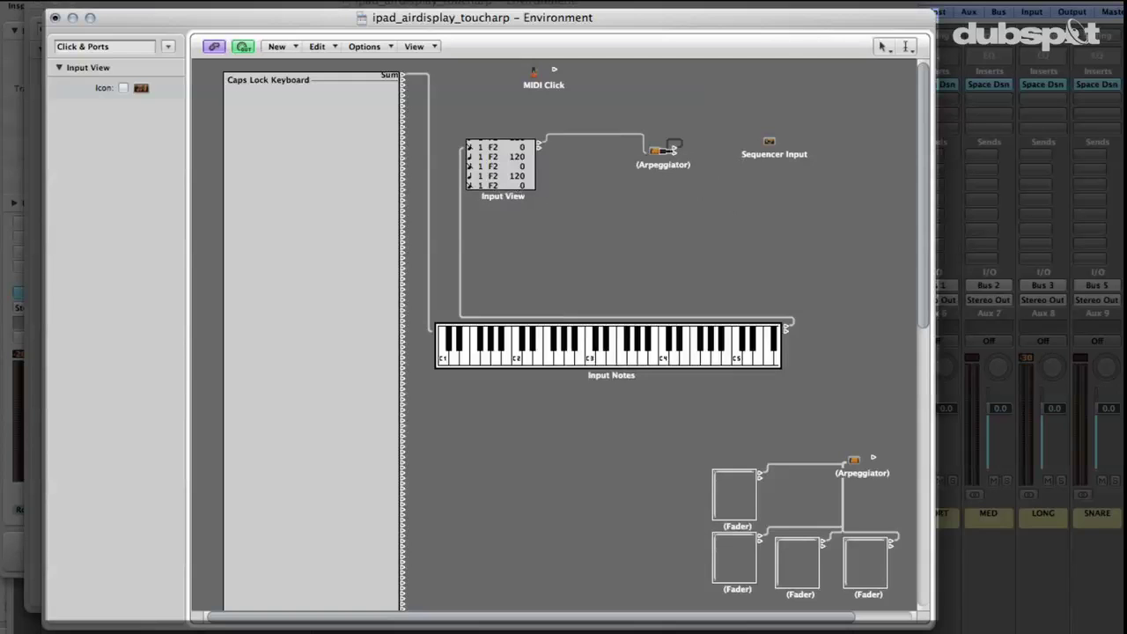
drag(765, 153, 775, 154)
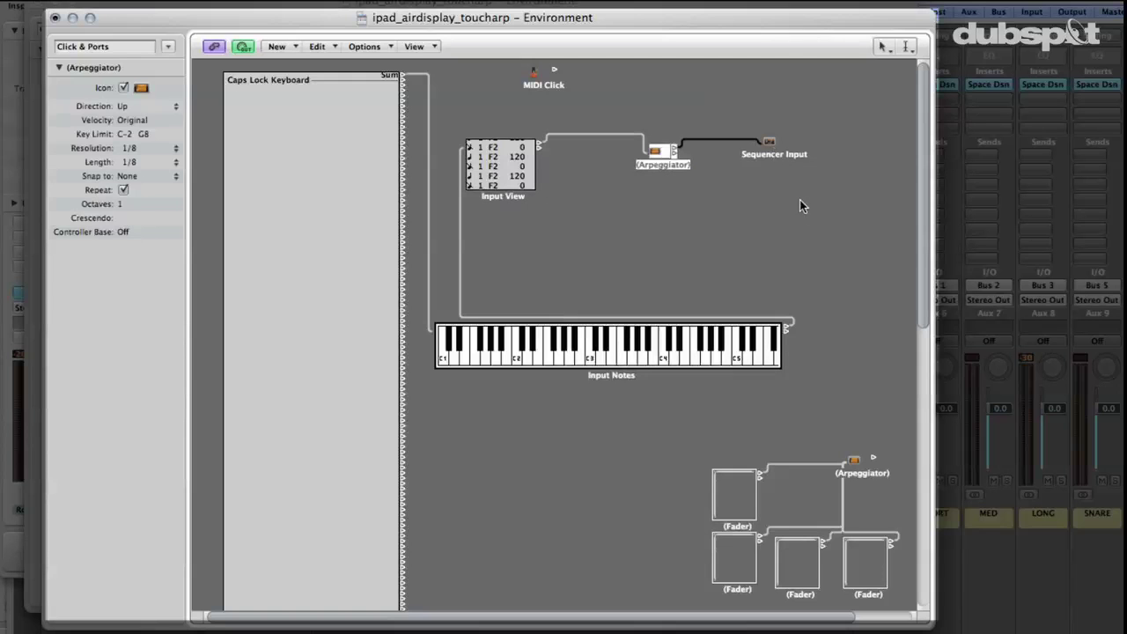
click(790, 253)
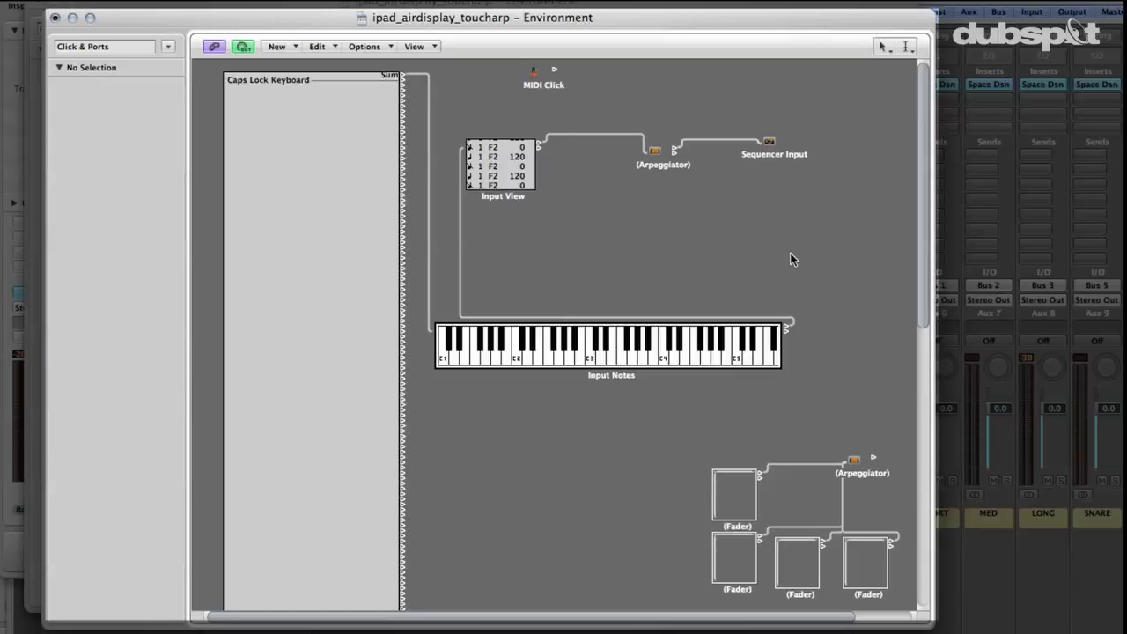
click(666, 152)
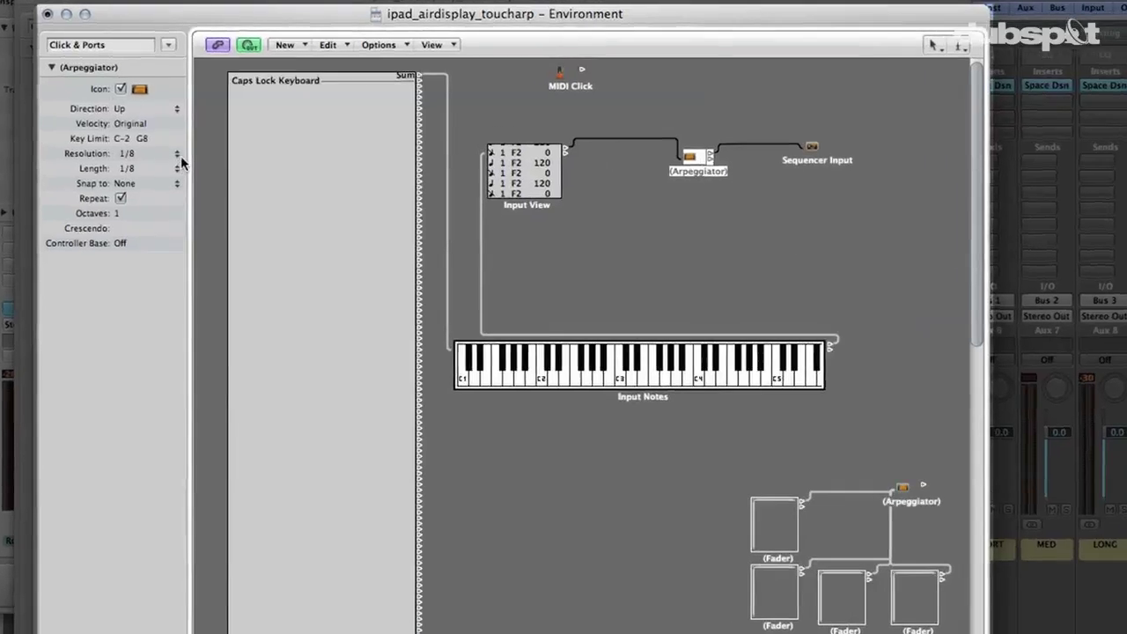
click(176, 148)
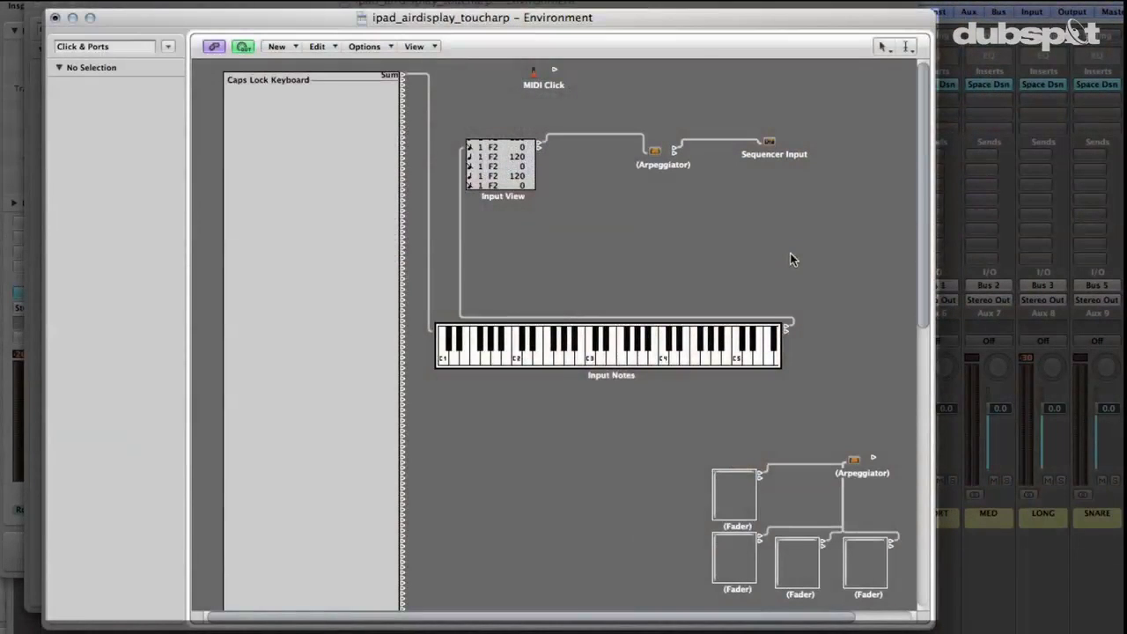
click(656, 144)
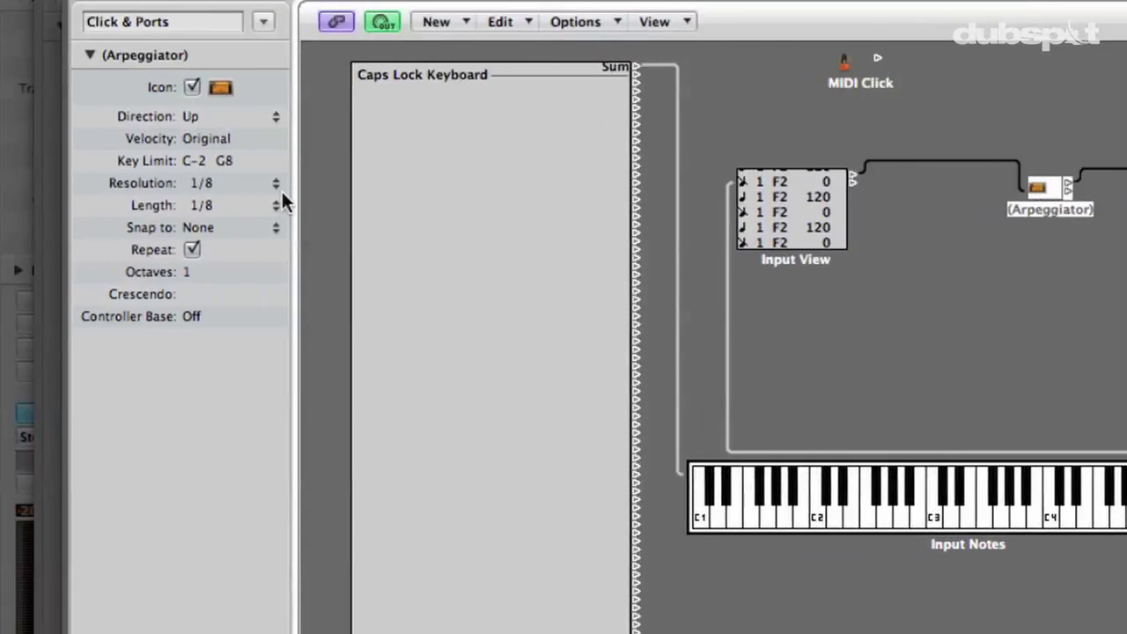
click(134, 184)
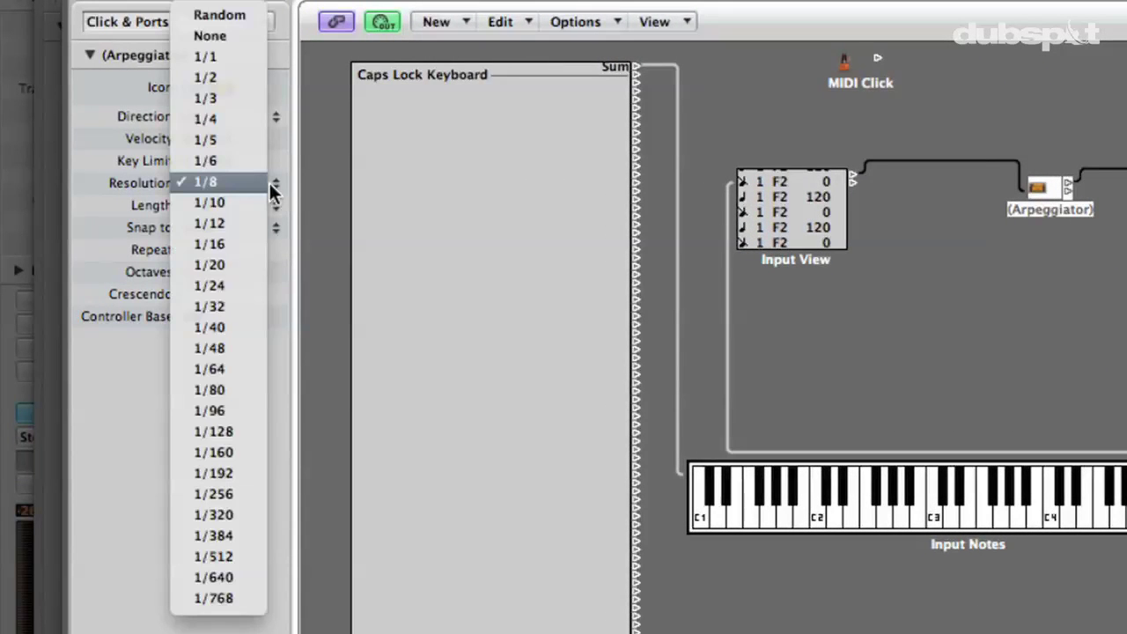
click(208, 182)
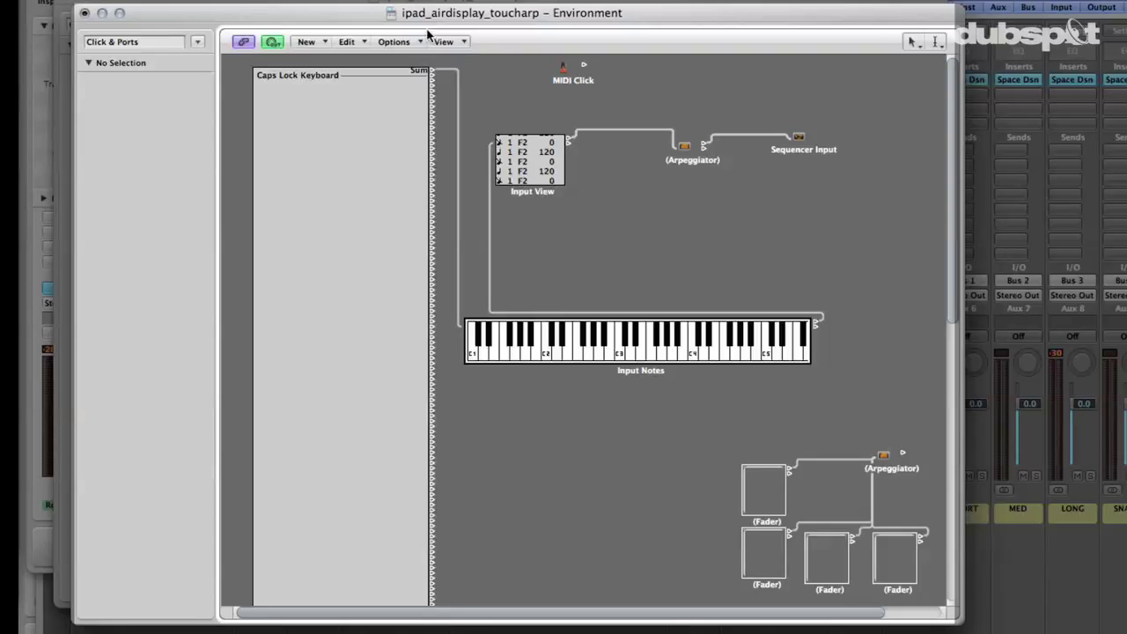
Add a Button-style fader and place it just below Input View
click(306, 42)
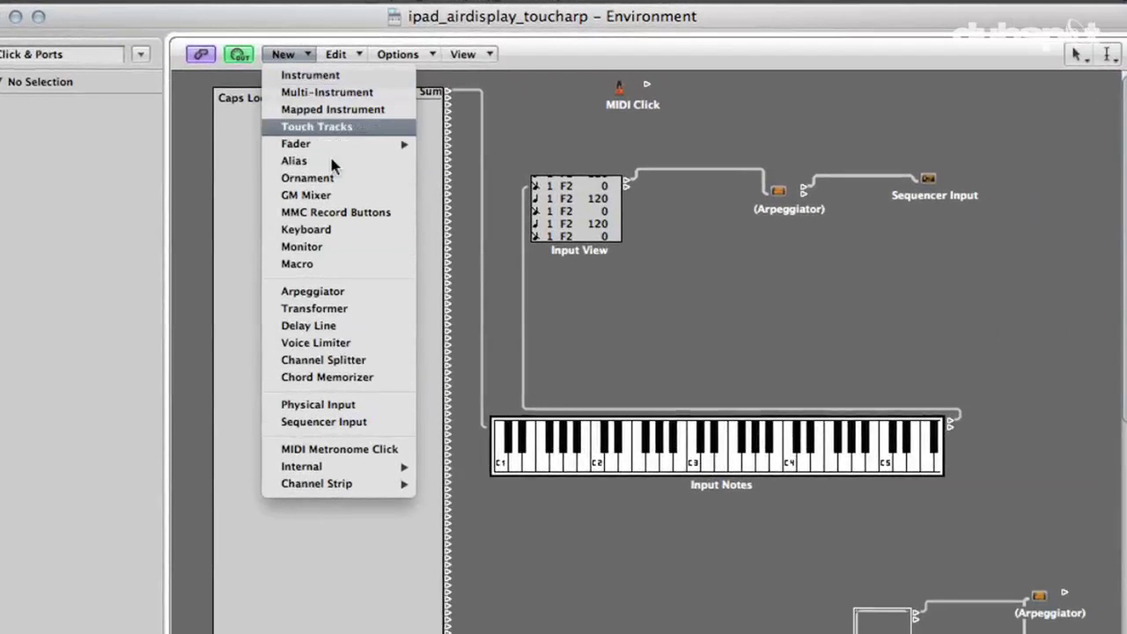
mouse_move(342, 150)
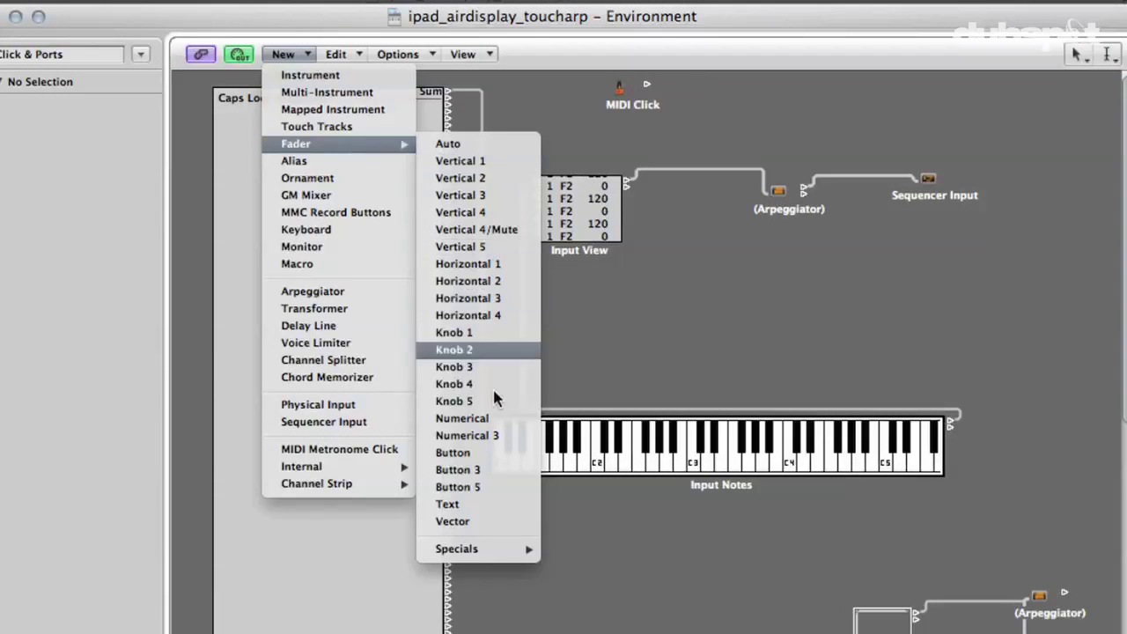
click(484, 455)
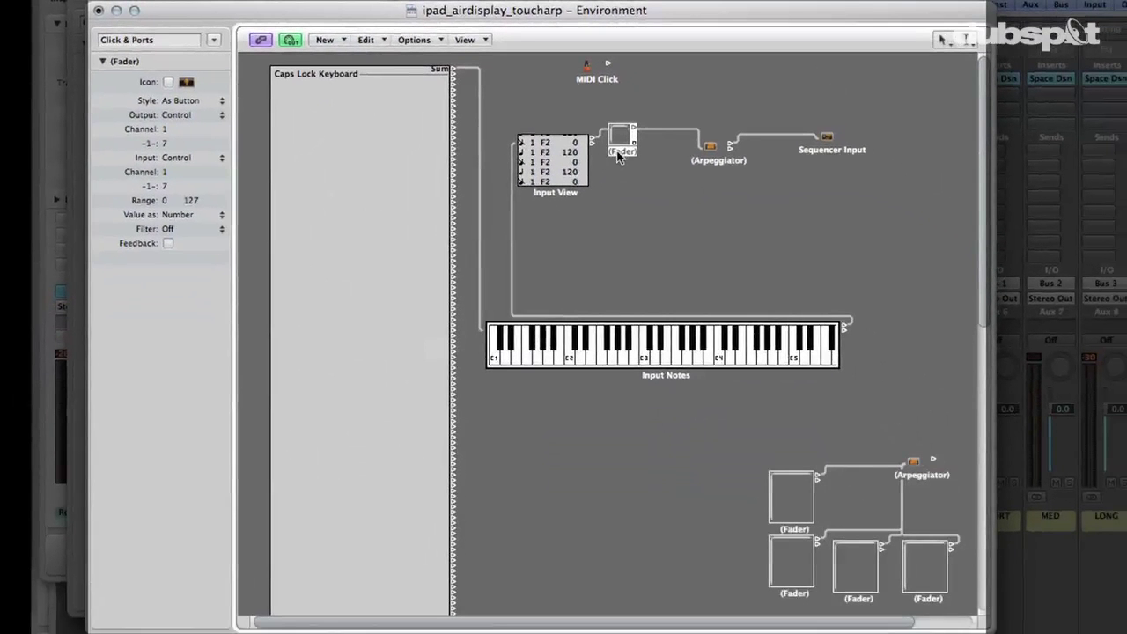
drag(619, 156, 627, 219)
click(669, 257)
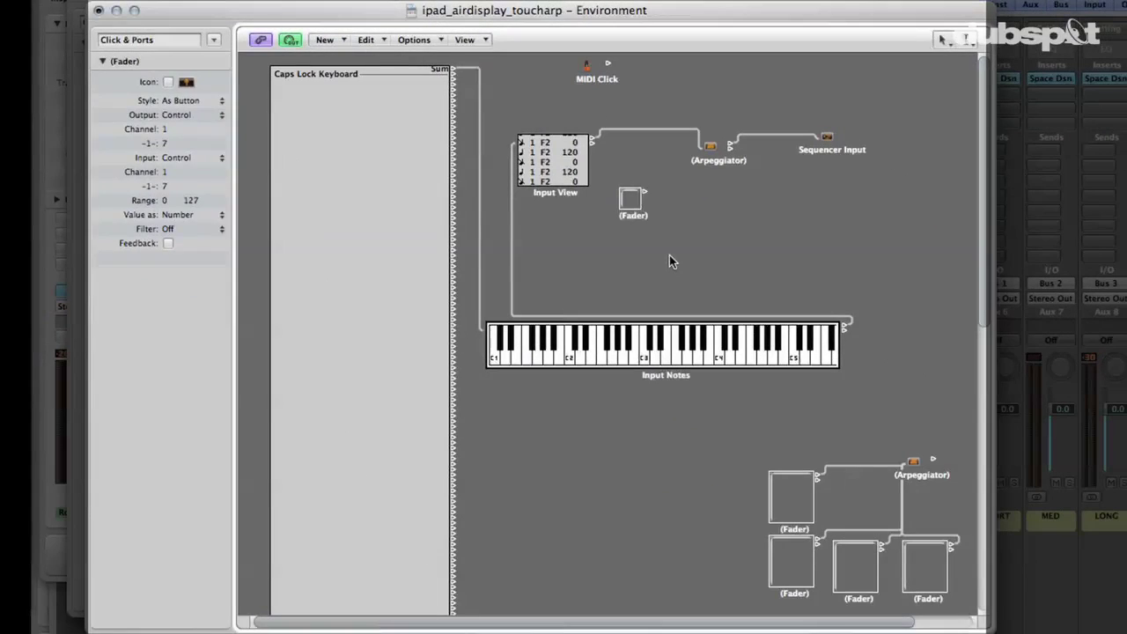
Enlarge the button fader into a large box and cable its output into the Arpeggiator
click(643, 209)
drag(645, 209, 607, 312)
click(690, 296)
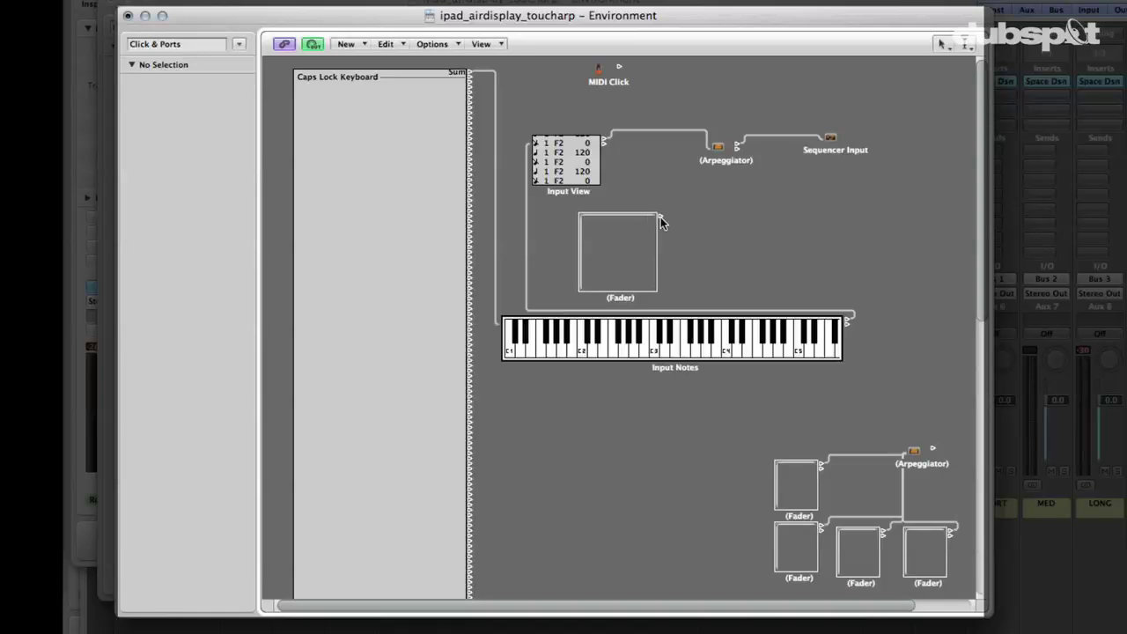
drag(660, 217, 720, 146)
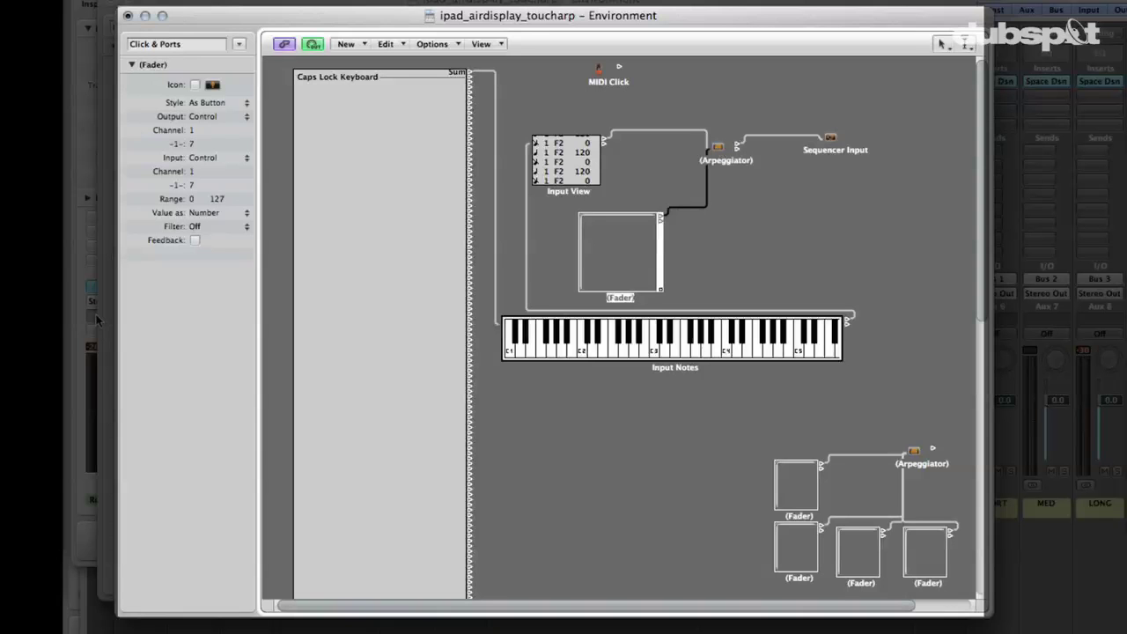
Name the new fader 1/8 and raise the Arpeggiator's Controller Base value
double_click(195, 63)
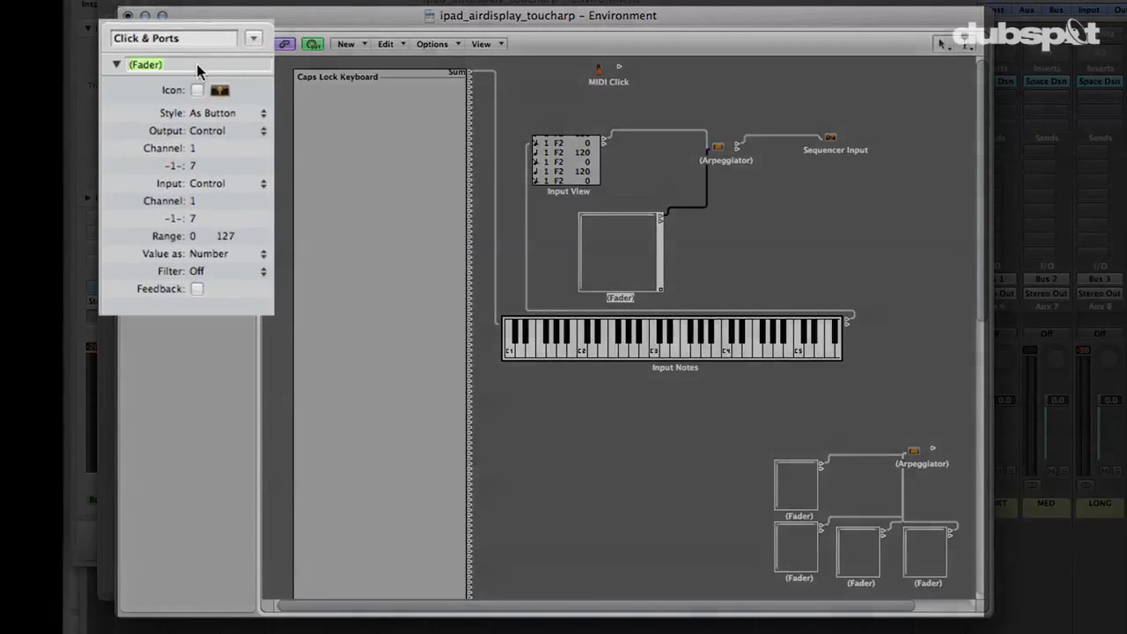
text(1)
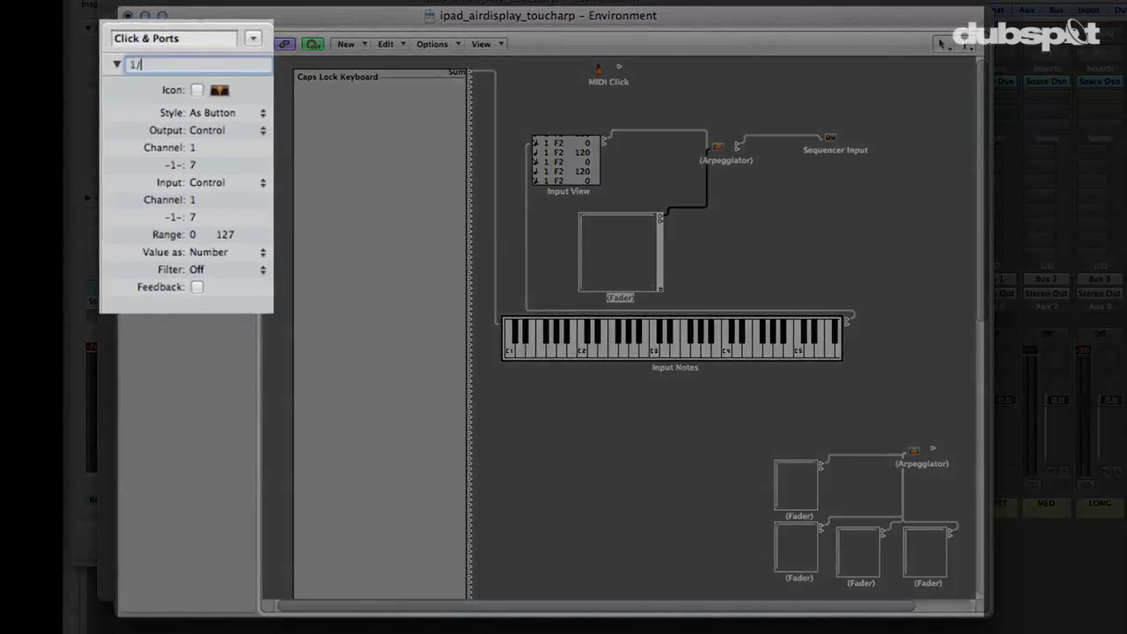
text(/8)
key(Return)
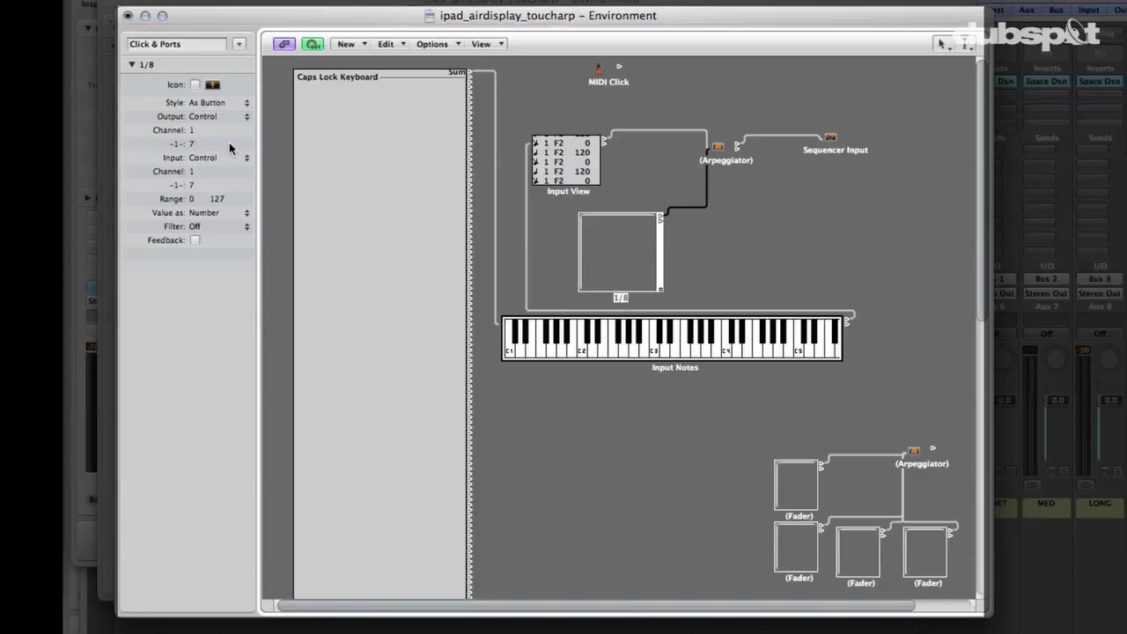
click(740, 163)
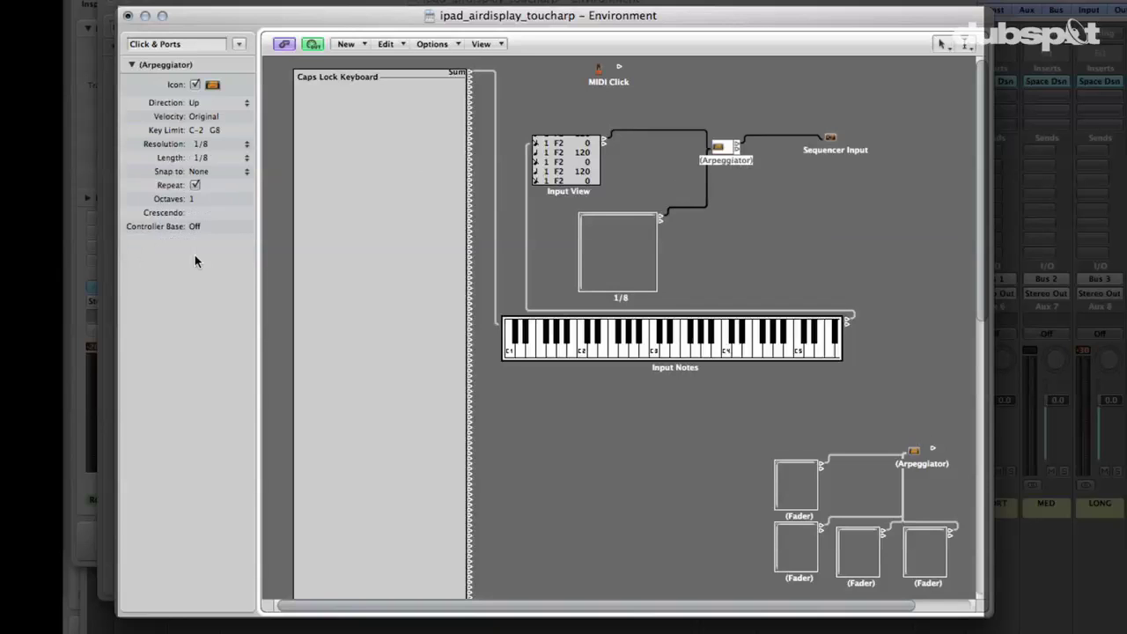
drag(229, 228, 220, 91)
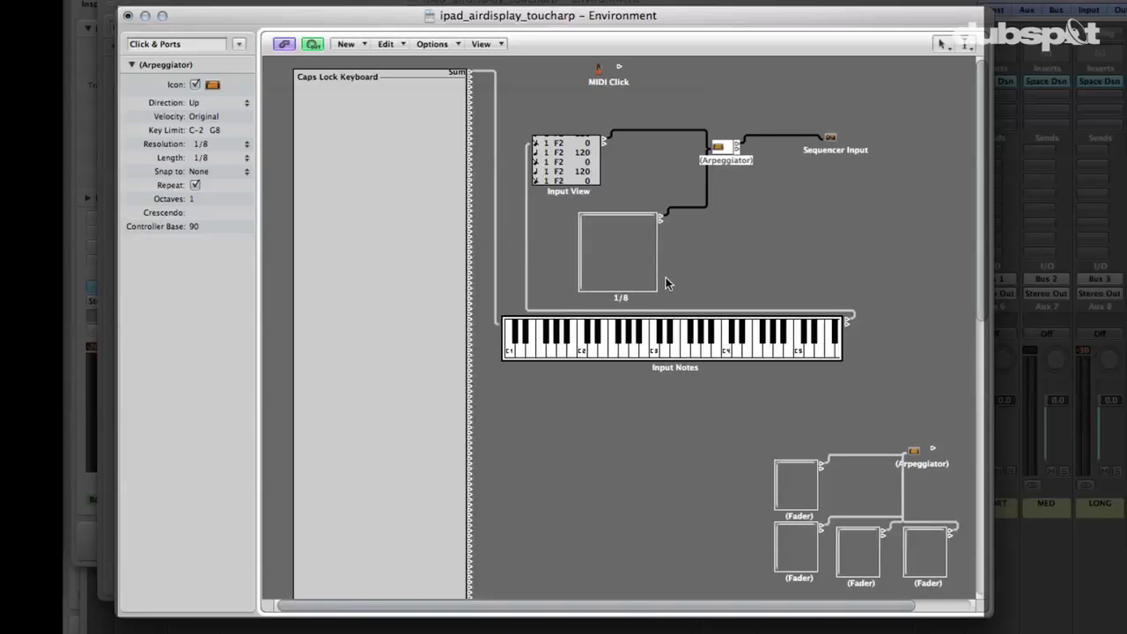
Set the 1/8 fader's Output -1- to 90 = Ctrl 90, matching the Arpeggiator's Controller Base
click(620, 299)
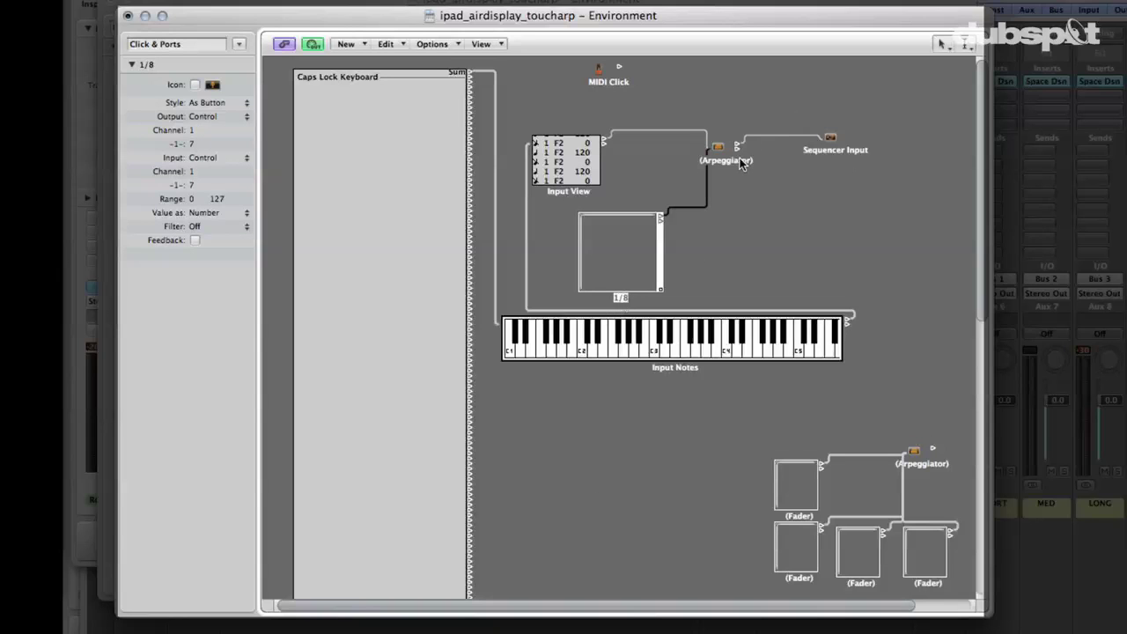
click(210, 148)
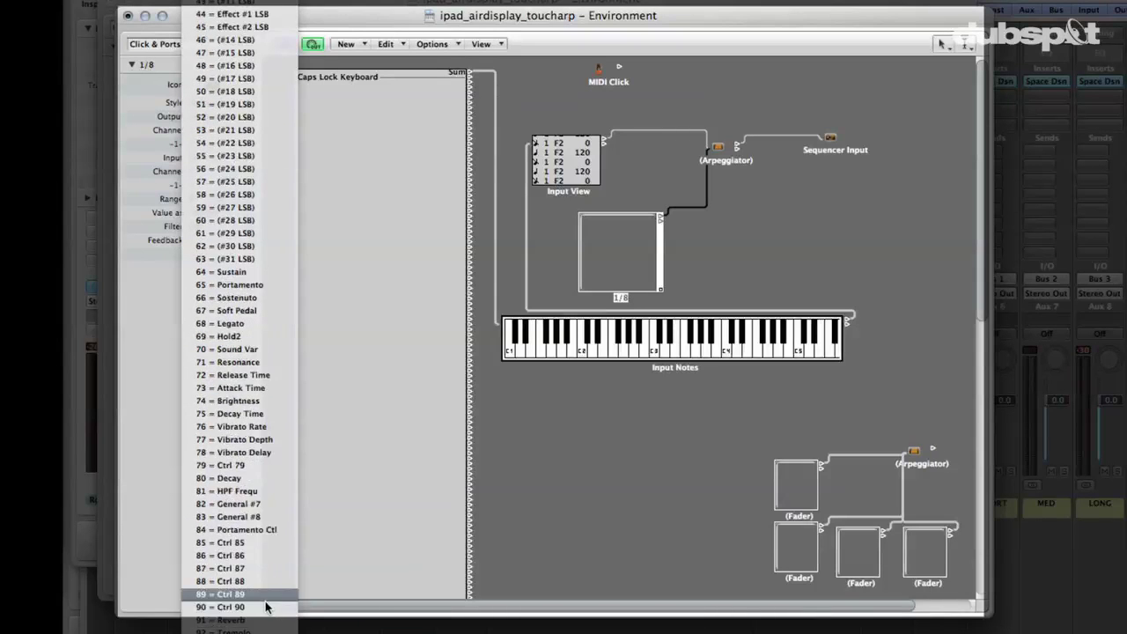
click(266, 607)
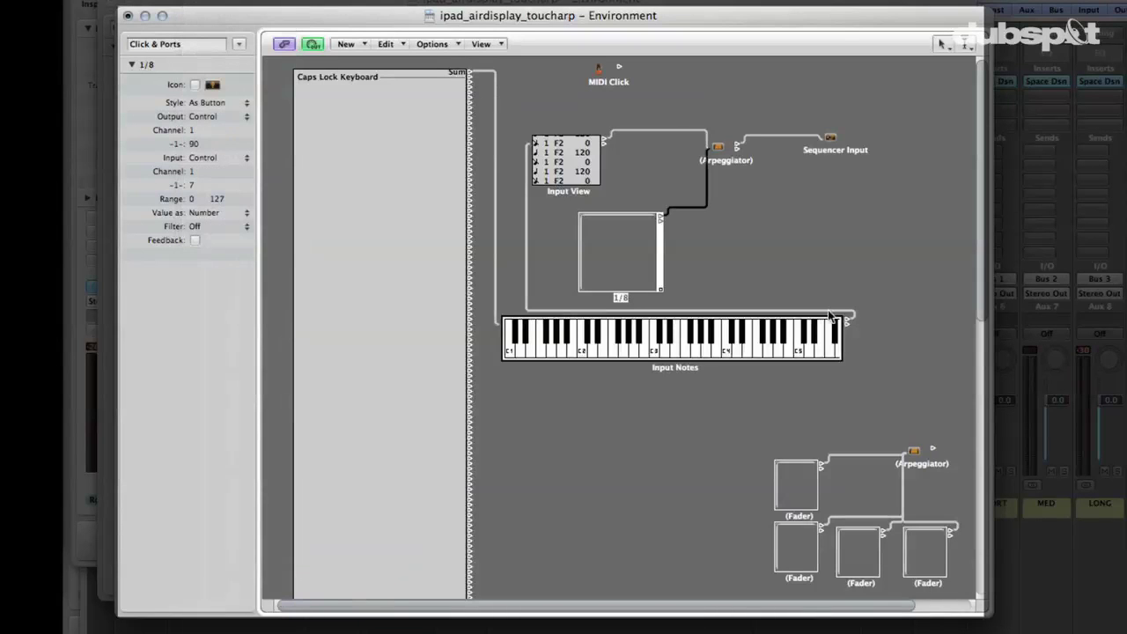
click(729, 161)
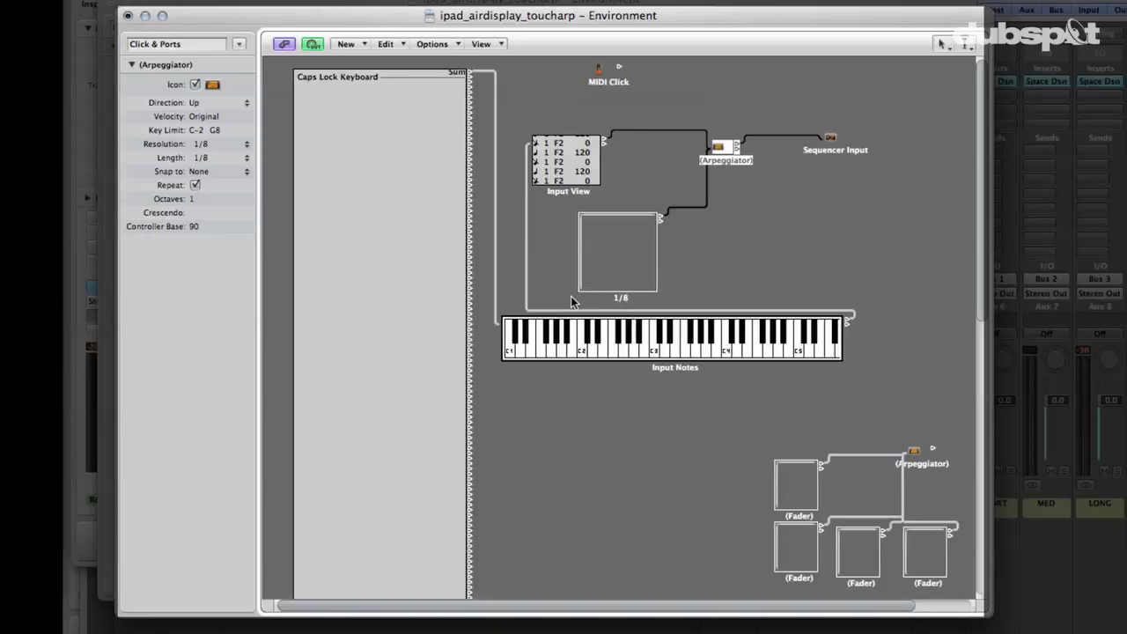
Fix the 1/8 fader's Range at 8 to 8 in the Inspector
click(621, 299)
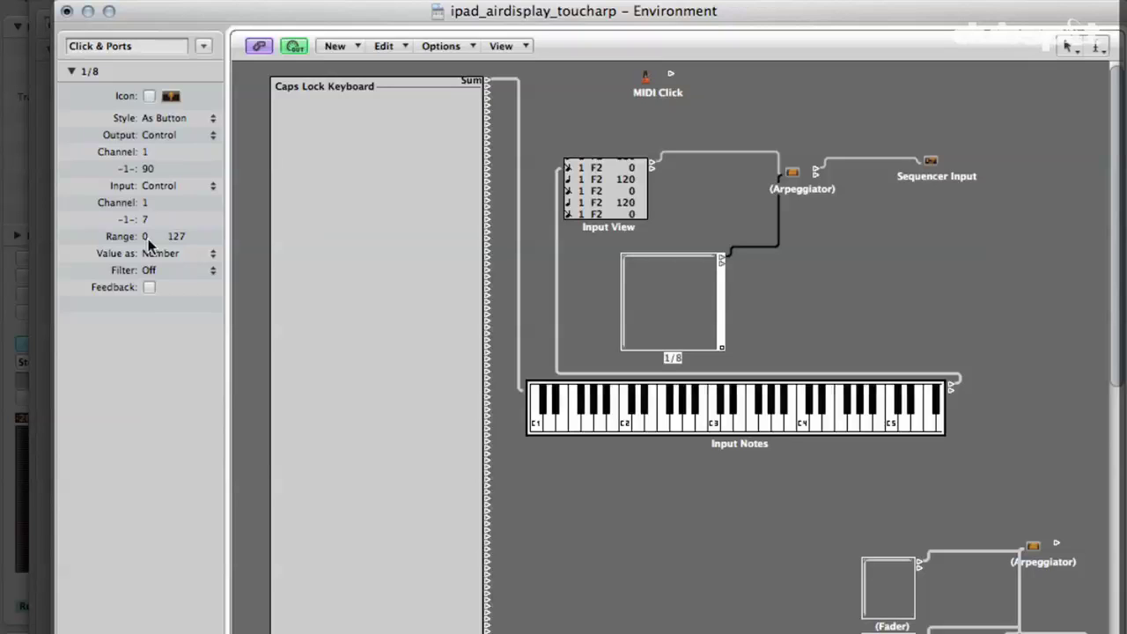
drag(148, 239, 148, 228)
click(145, 219)
click(76, 237)
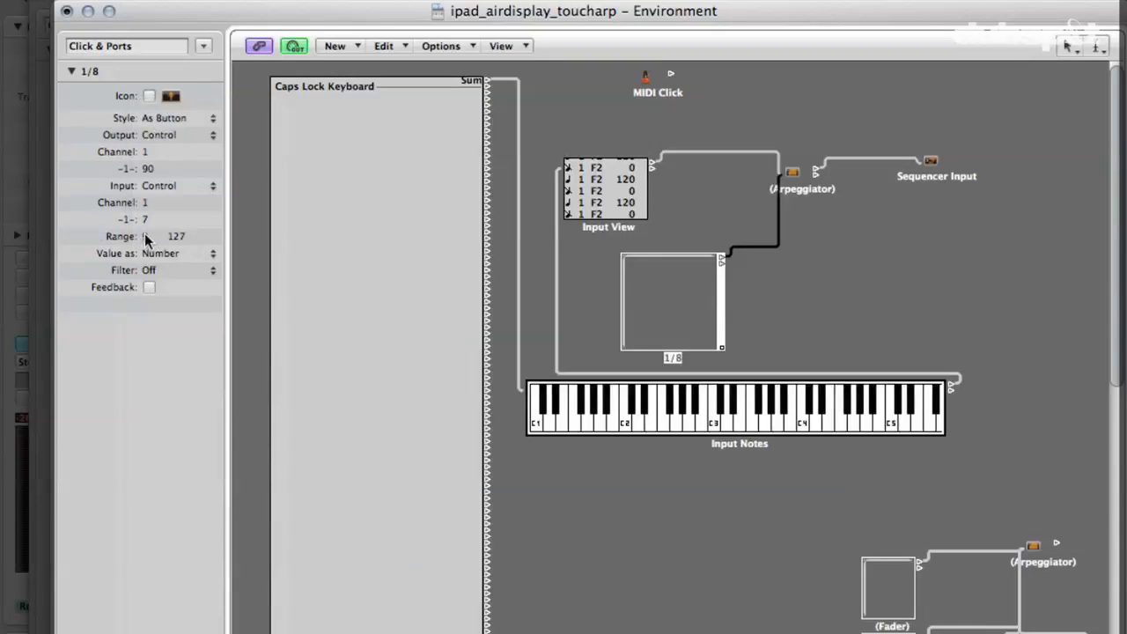
drag(145, 235, 143, 239)
drag(176, 239, 176, 281)
drag(203, 338, 211, 400)
drag(212, 449, 214, 490)
drag(146, 235, 1001, 237)
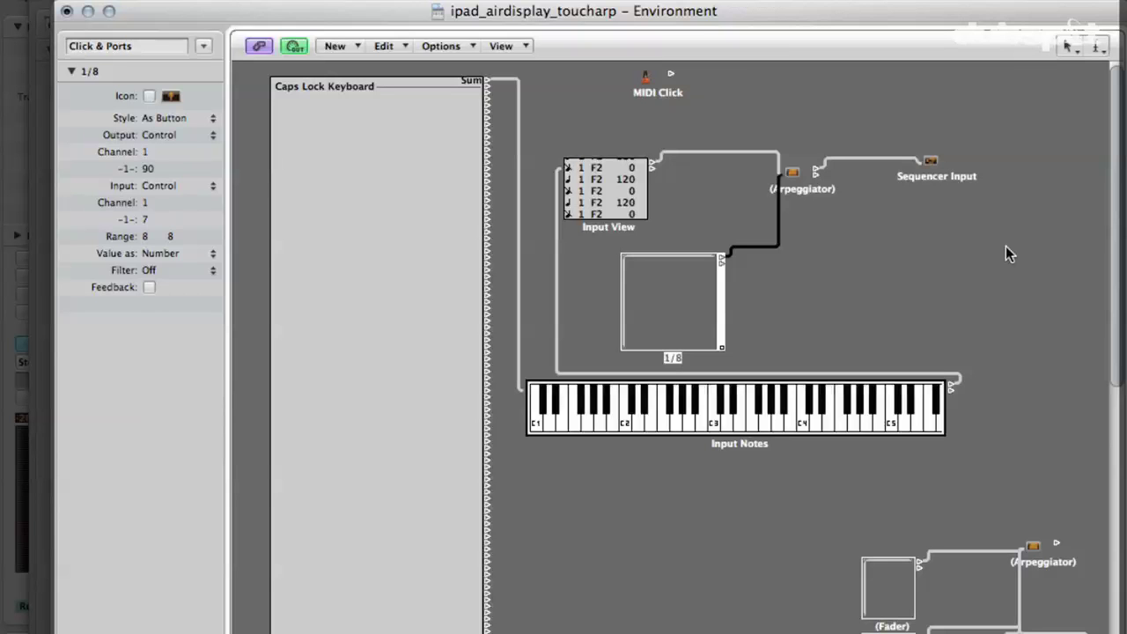
click(996, 248)
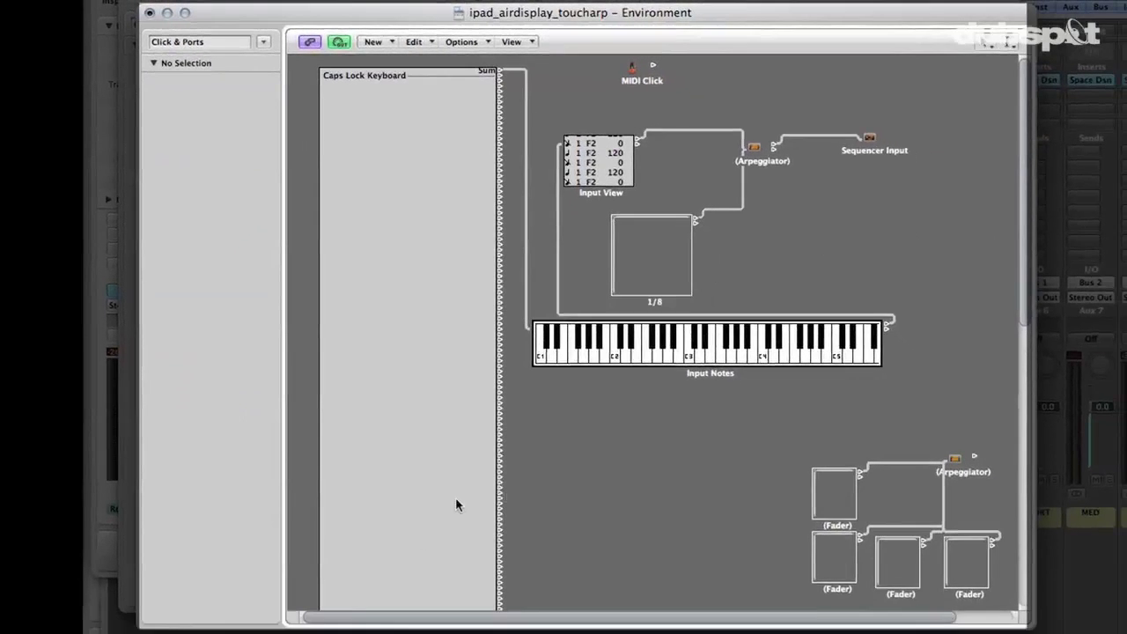
Press the 1/8 fader twice, checking the Arpeggiator's Resolution after each press
click(665, 290)
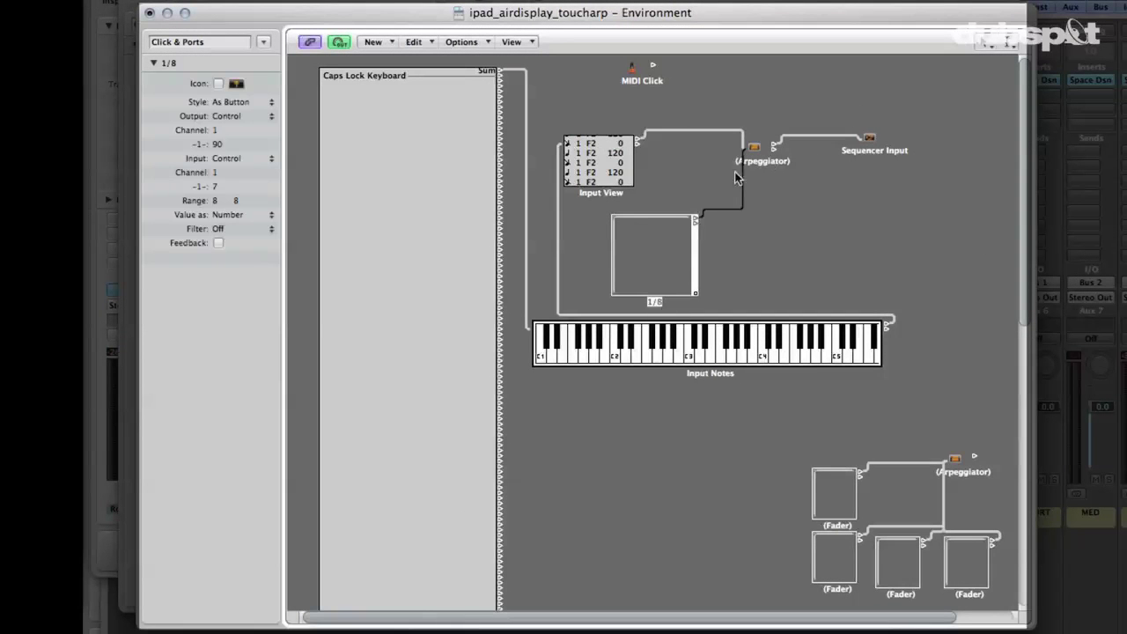
click(755, 148)
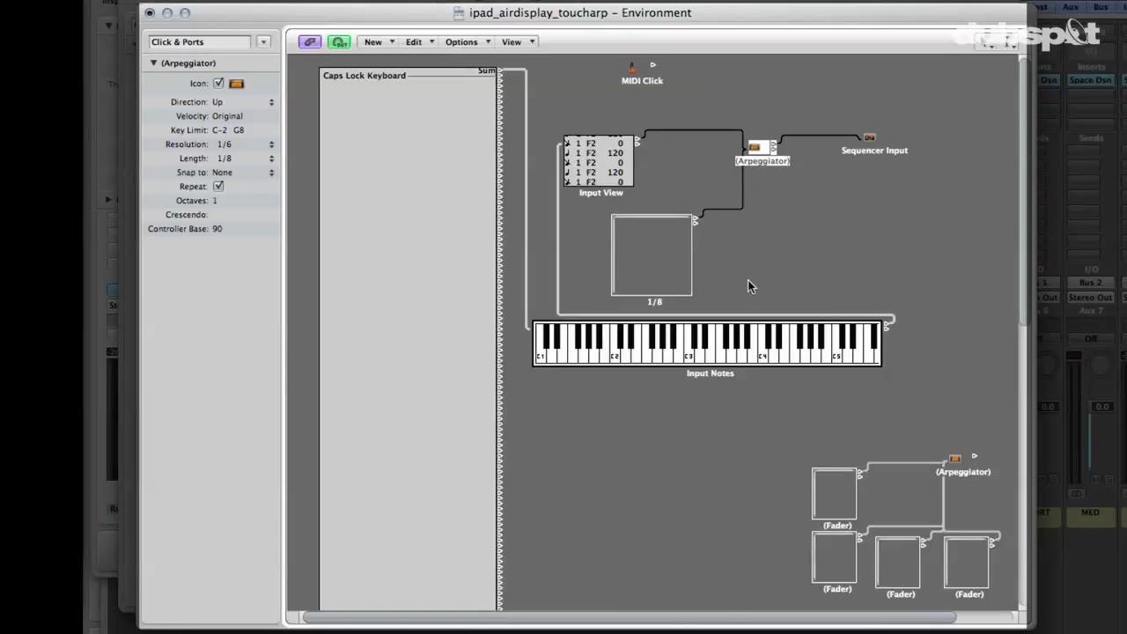
click(657, 302)
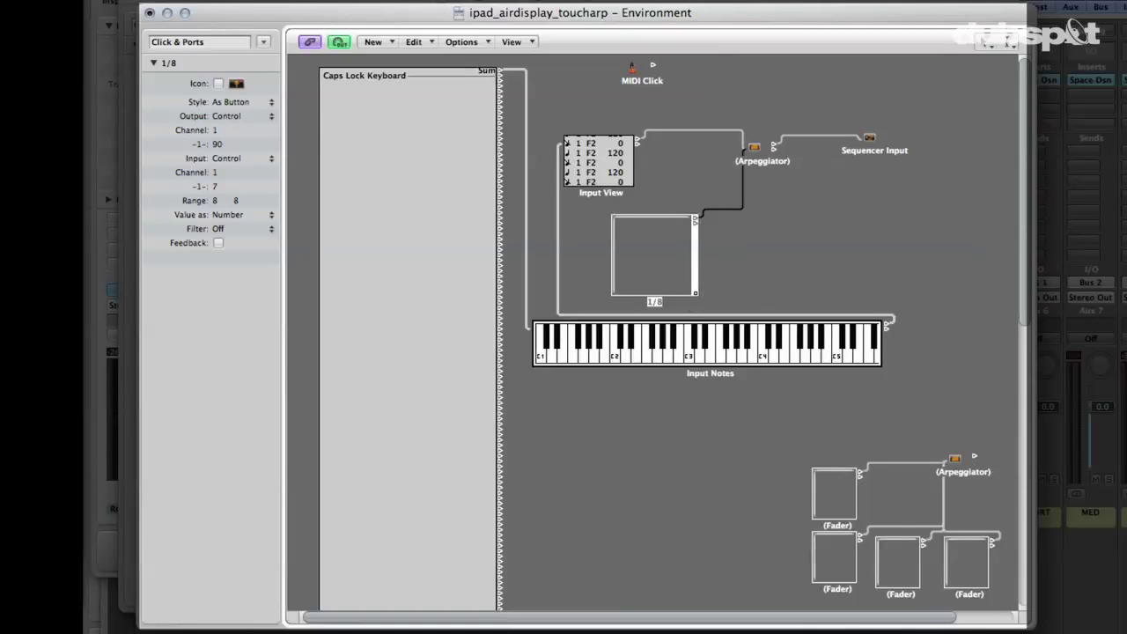
click(757, 157)
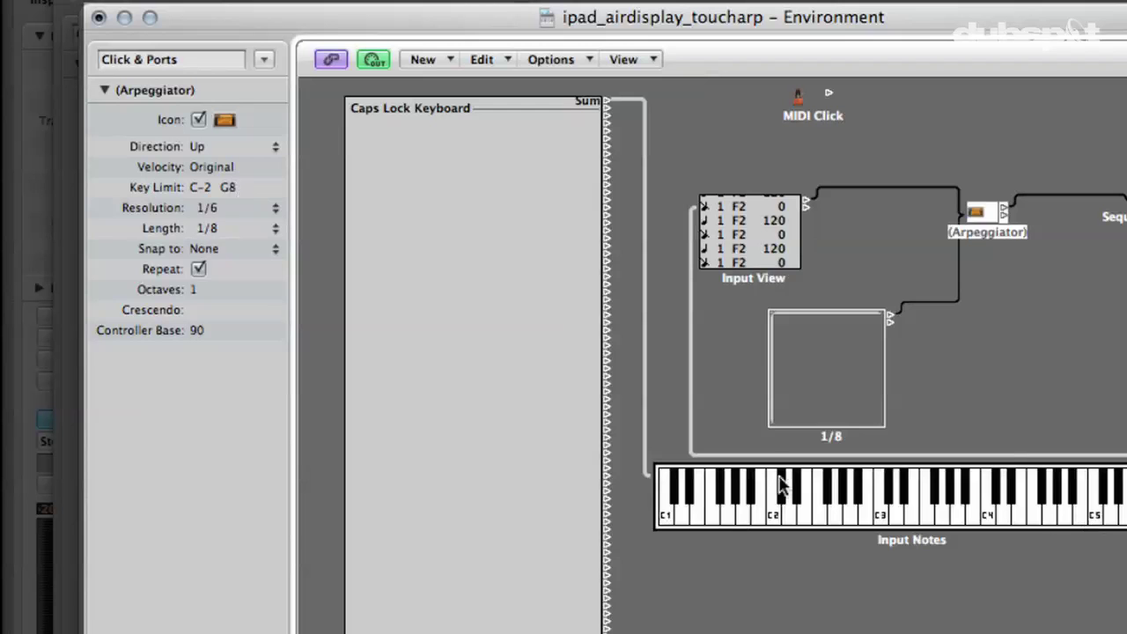
Make the 1/8 button's -1- output send controller 94 (Detune/Var.)
click(832, 438)
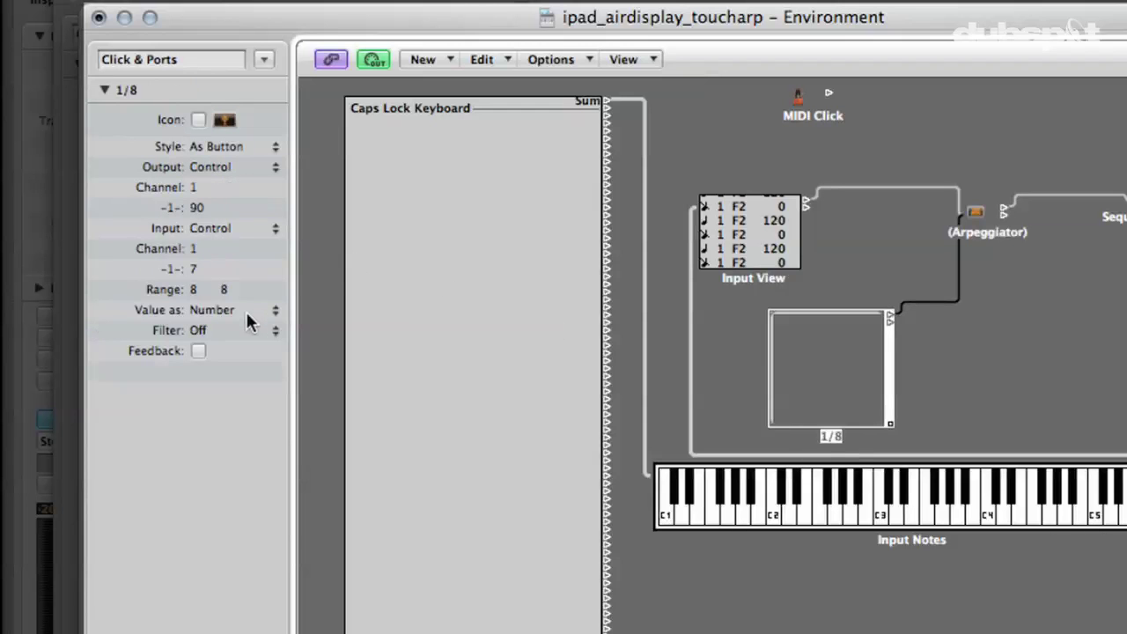
click(217, 205)
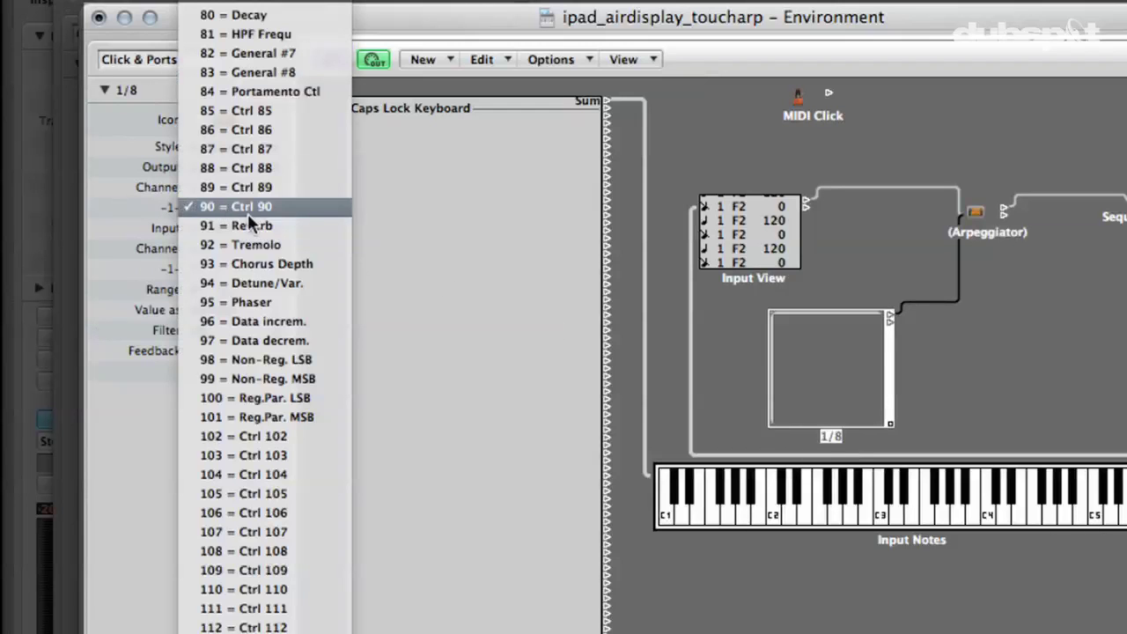
click(293, 282)
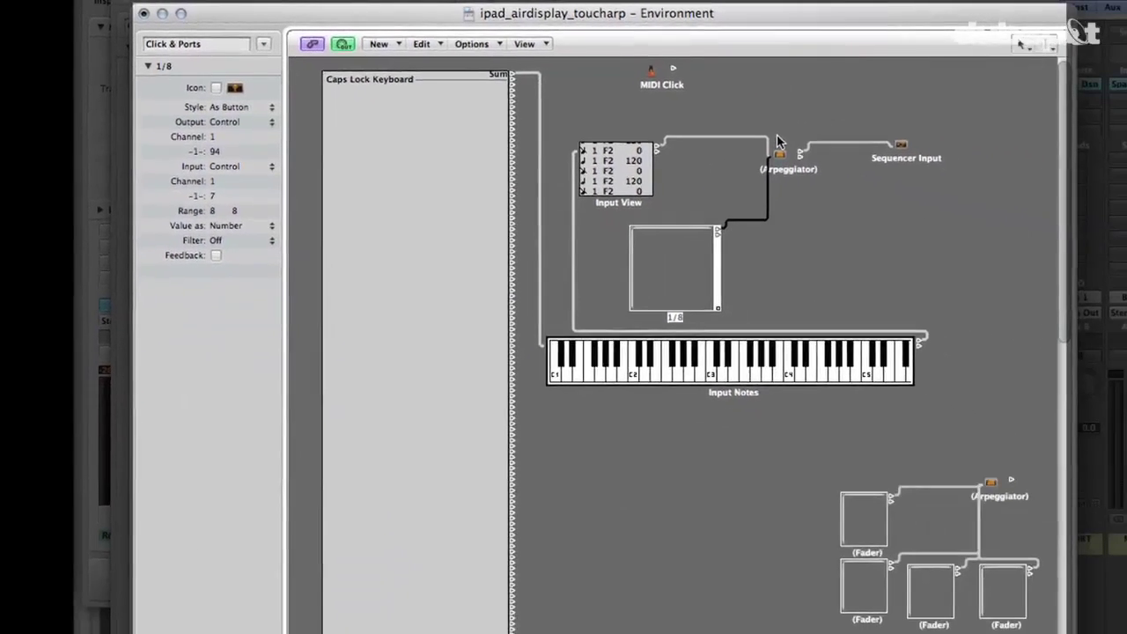
Test the 1/8 button by changing the Arpeggiator resolution to 1/1, triggering it, then setting 1/4
click(882, 184)
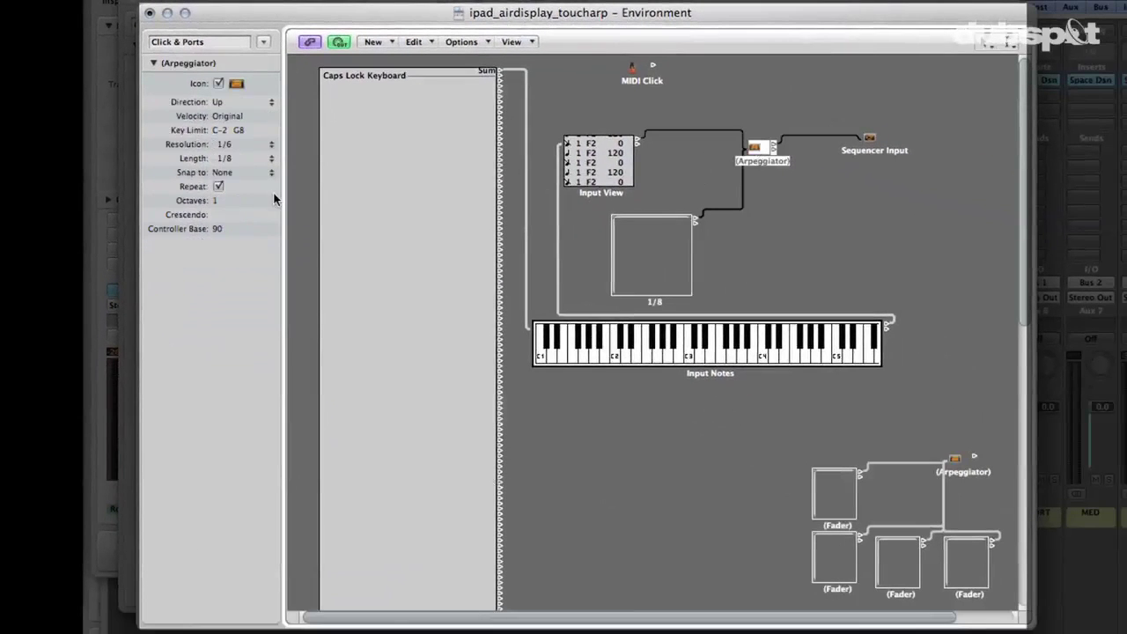
click(261, 145)
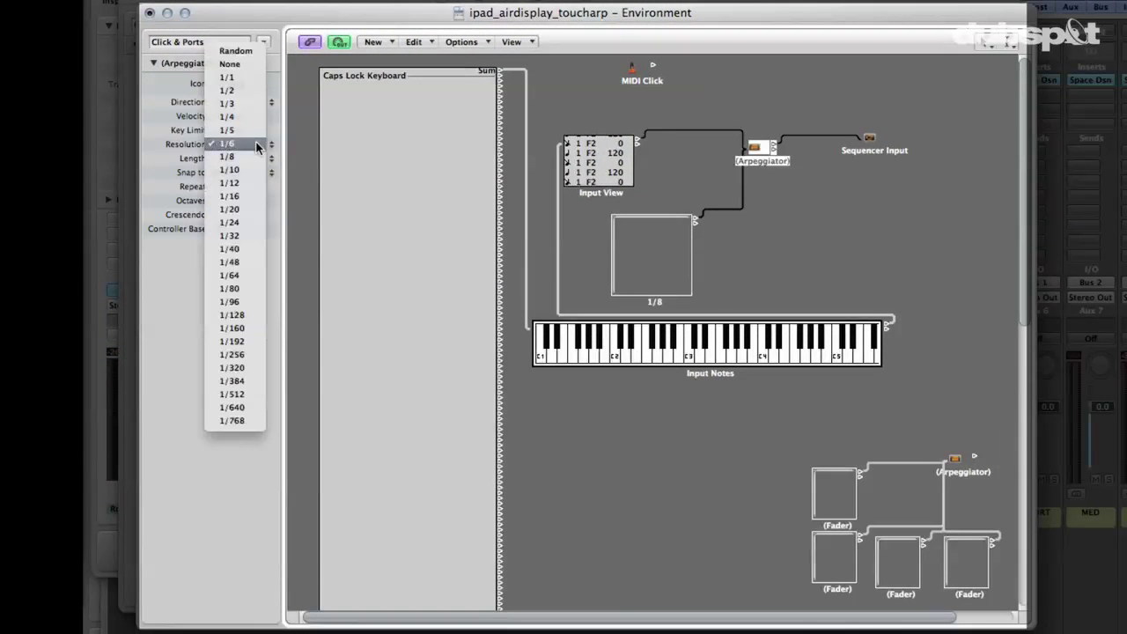
click(243, 77)
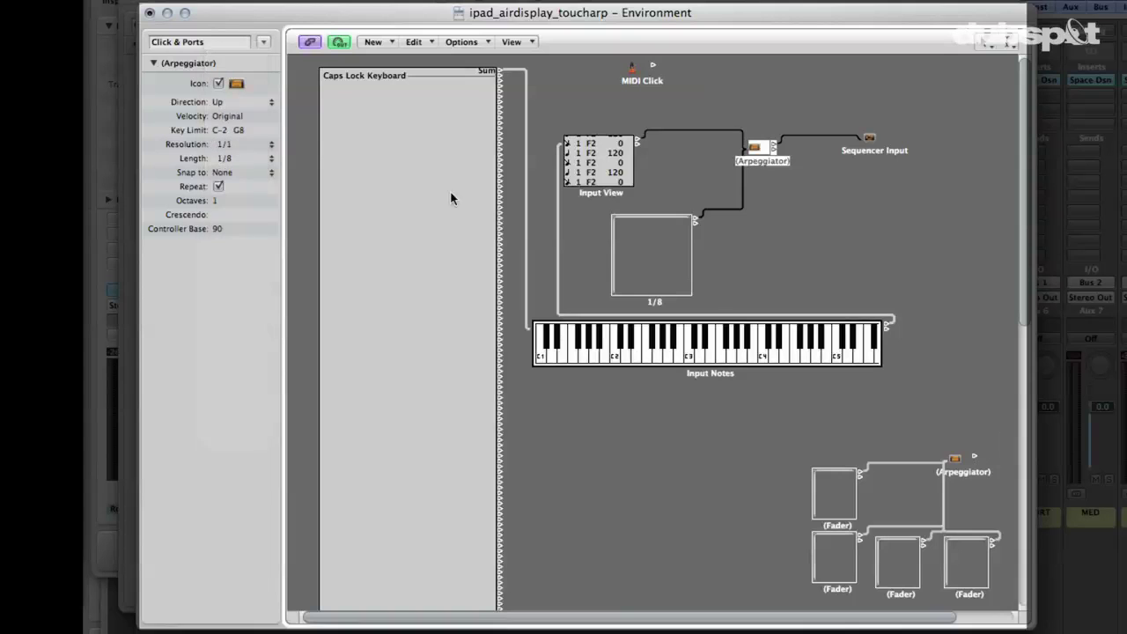
click(646, 272)
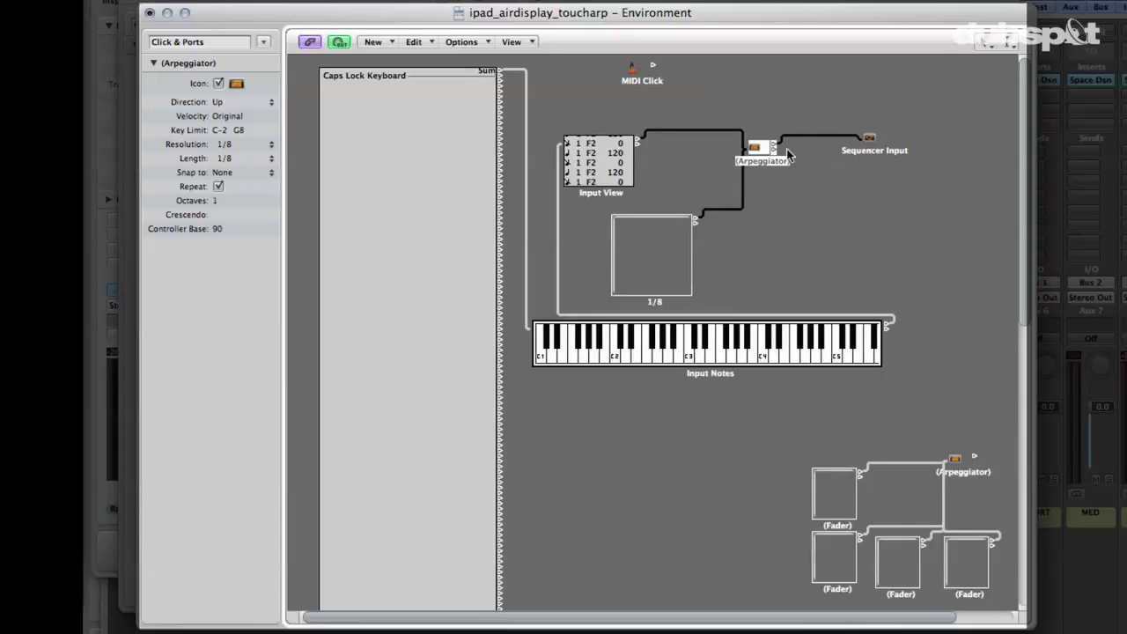
click(249, 145)
click(237, 105)
Play a D note via Caps Lock Keyboard, set resolution to 1/4, and restore 1/8 with the button
key(Caps_Lock)
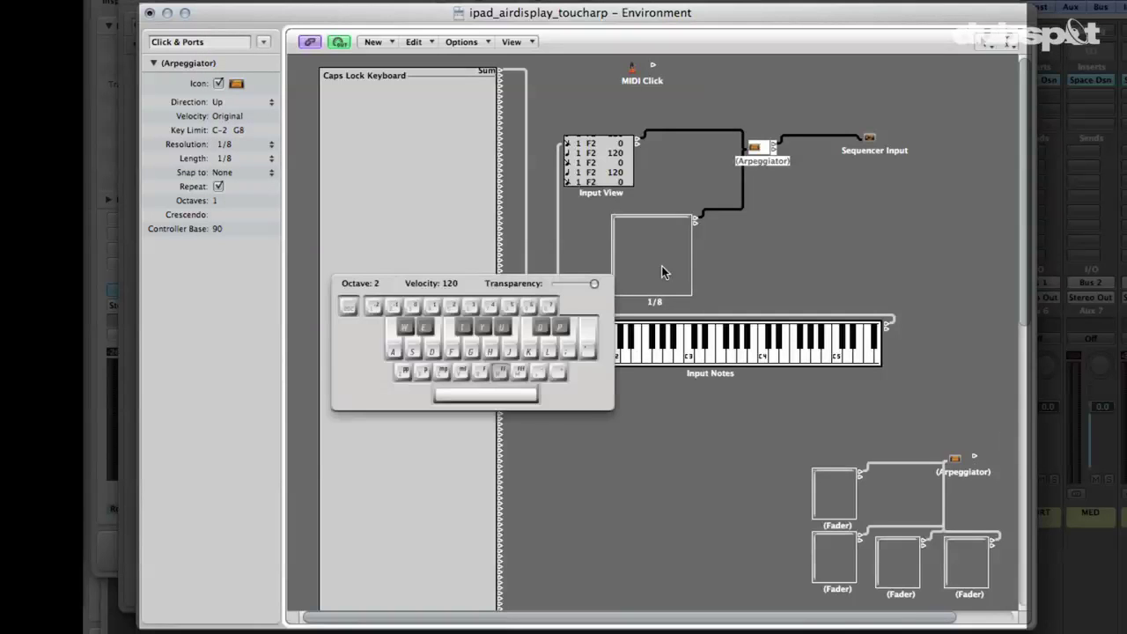
key(d)
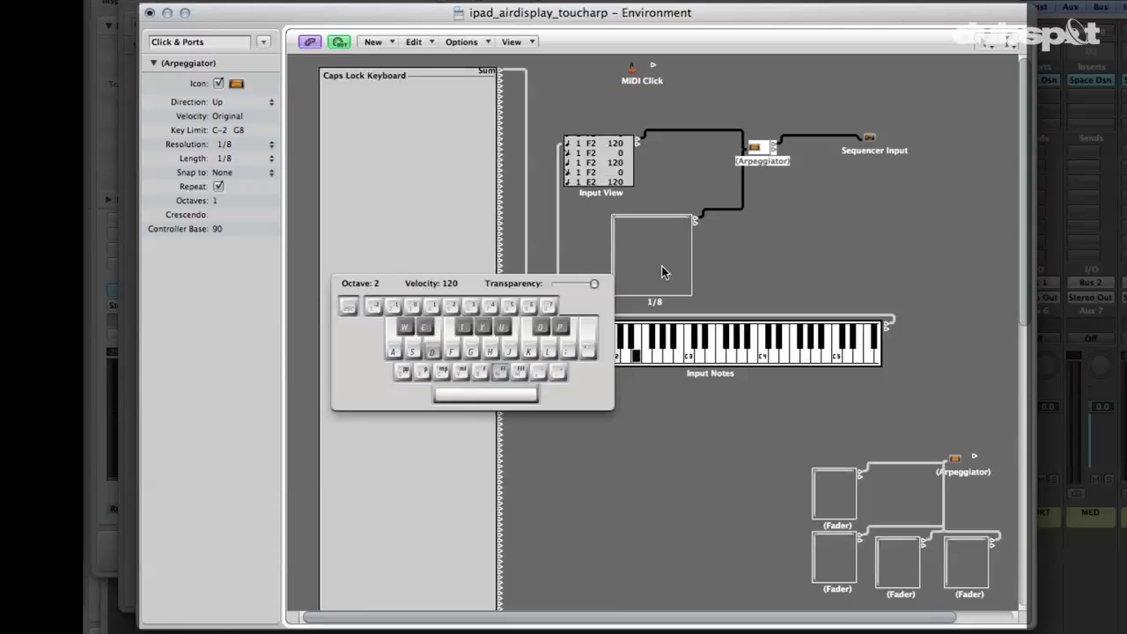
click(255, 144)
click(243, 108)
click(661, 260)
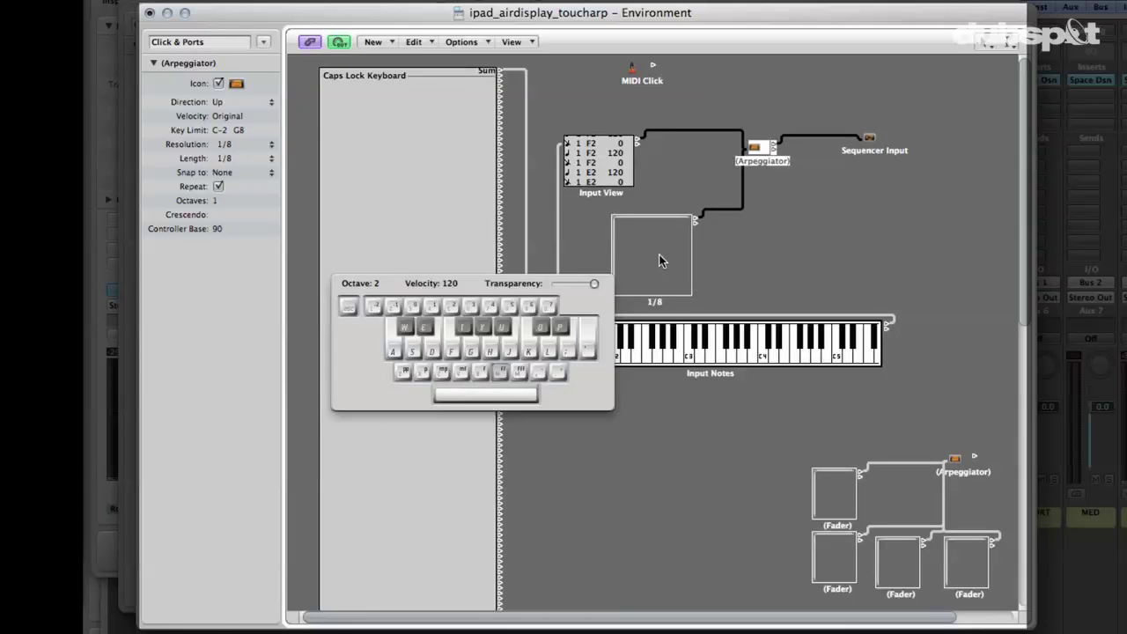
key(Caps_Lock)
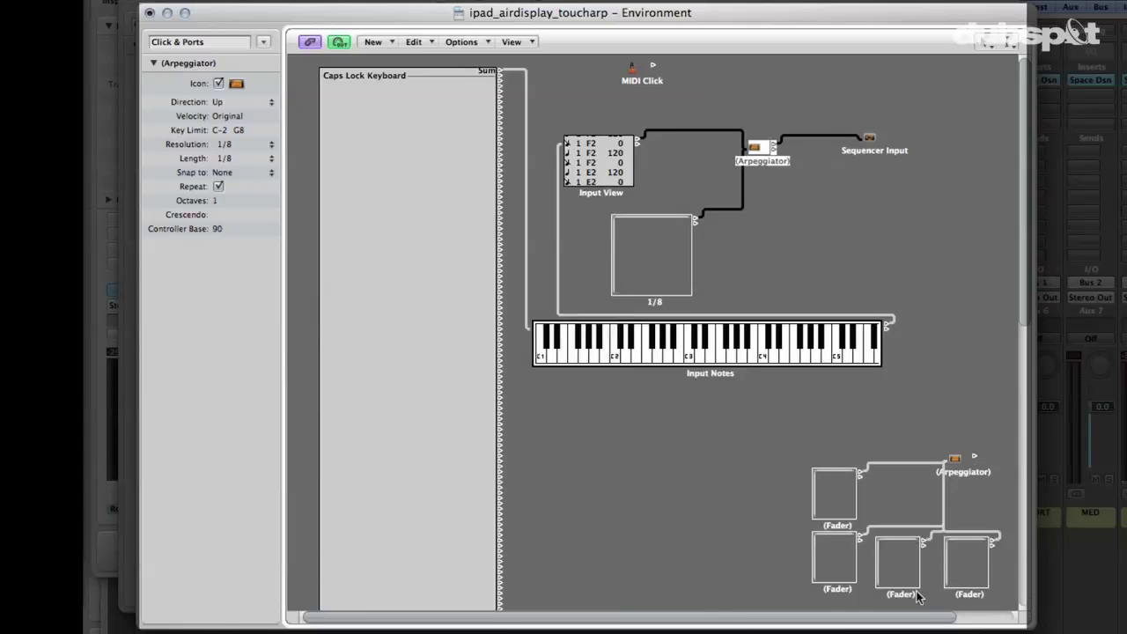
Inspect the Range of the three example faders, then select the 1/8 button
click(830, 589)
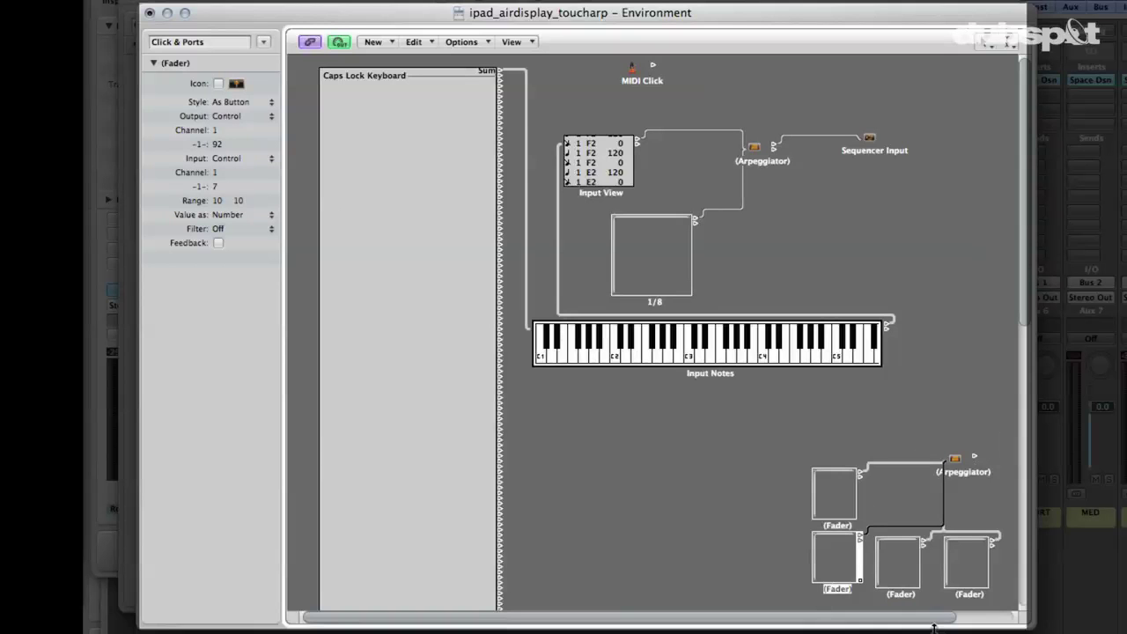
click(904, 596)
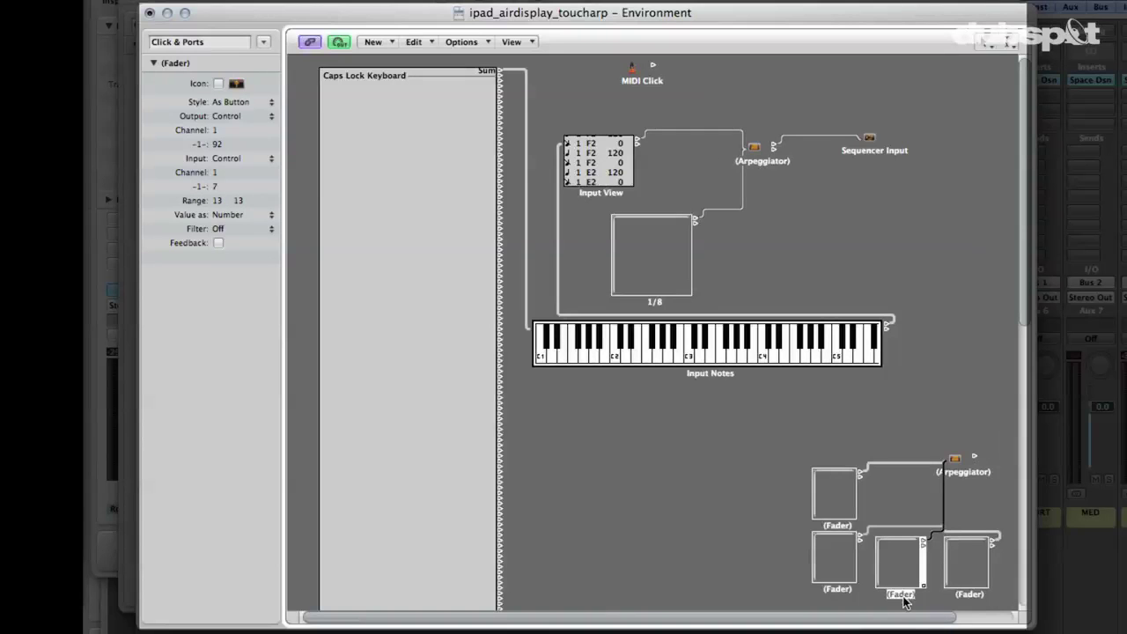
click(977, 596)
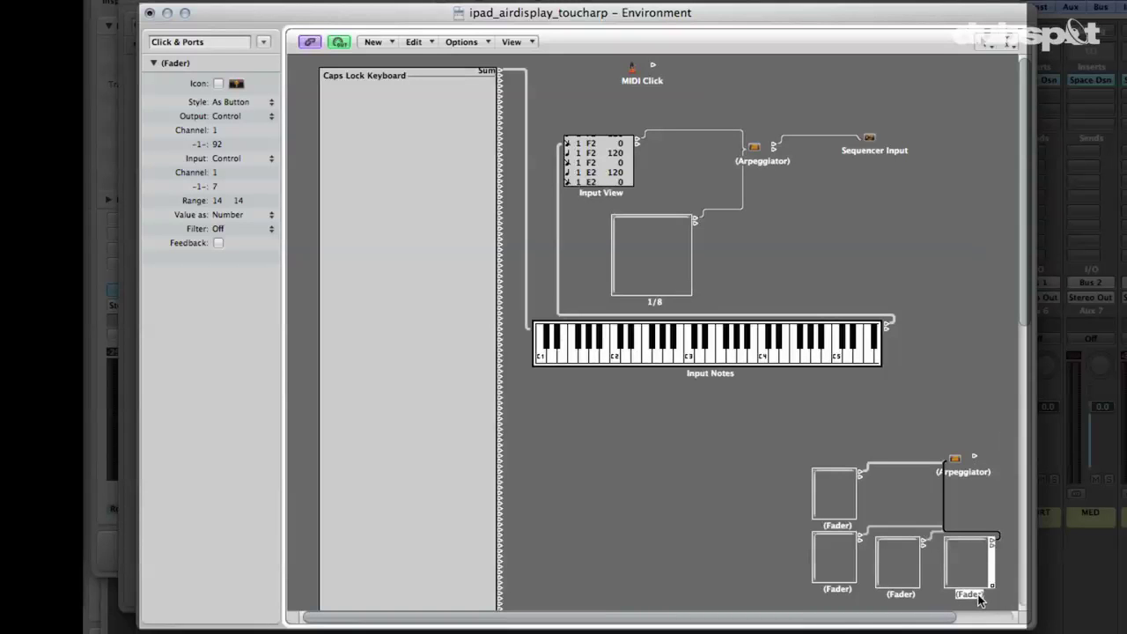
click(651, 303)
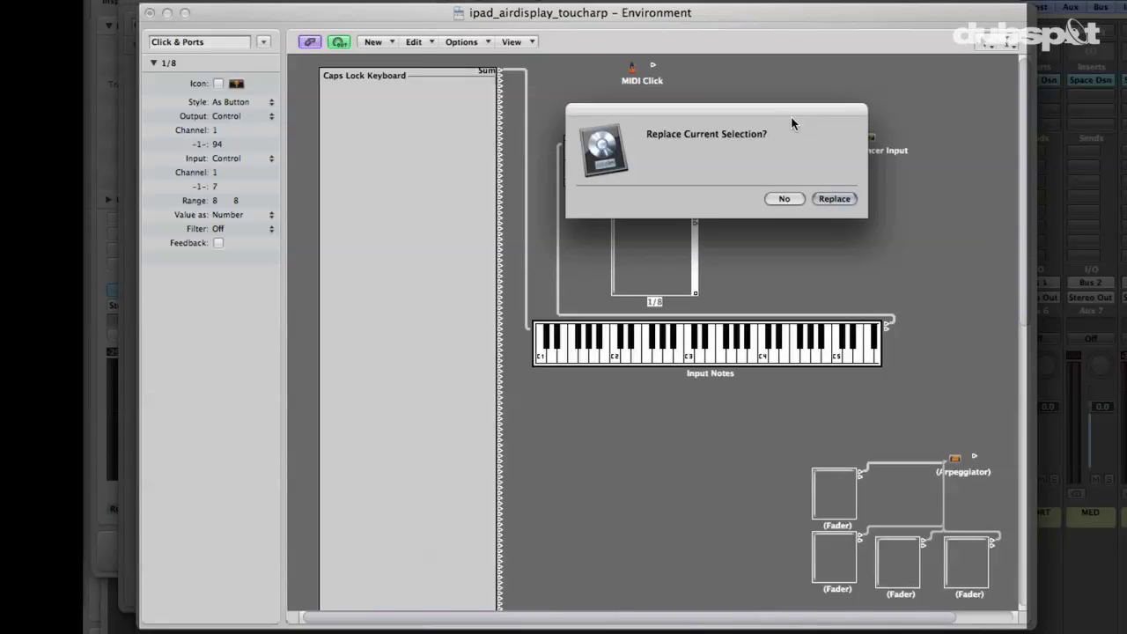
Paste the 1/8 button as a new object without replacing, and select the duplicate
click(784, 198)
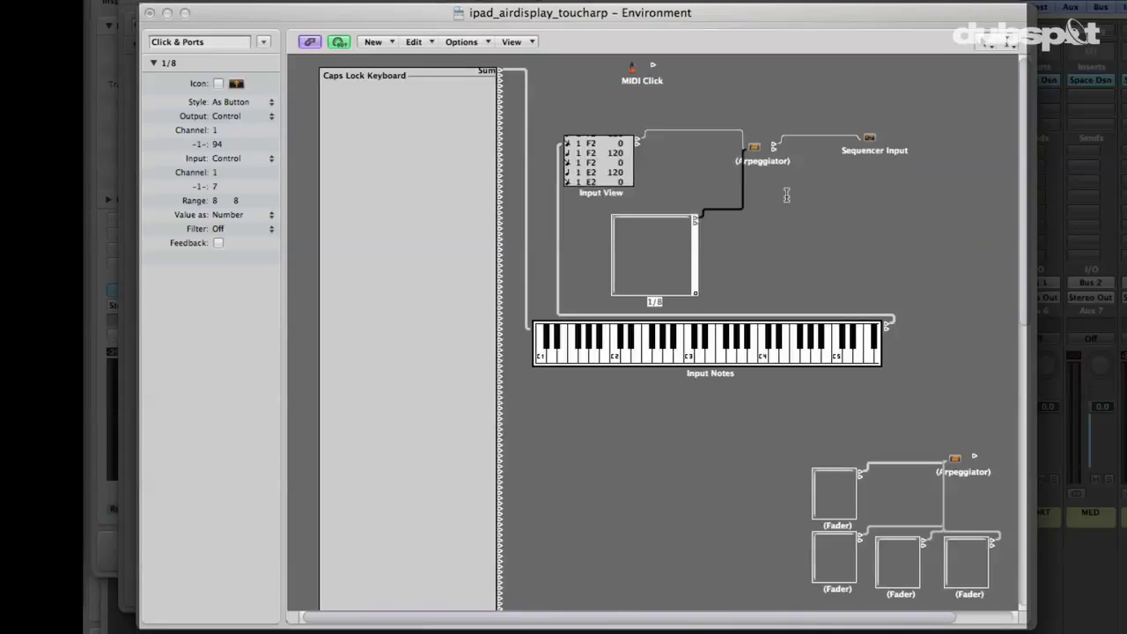
click(885, 244)
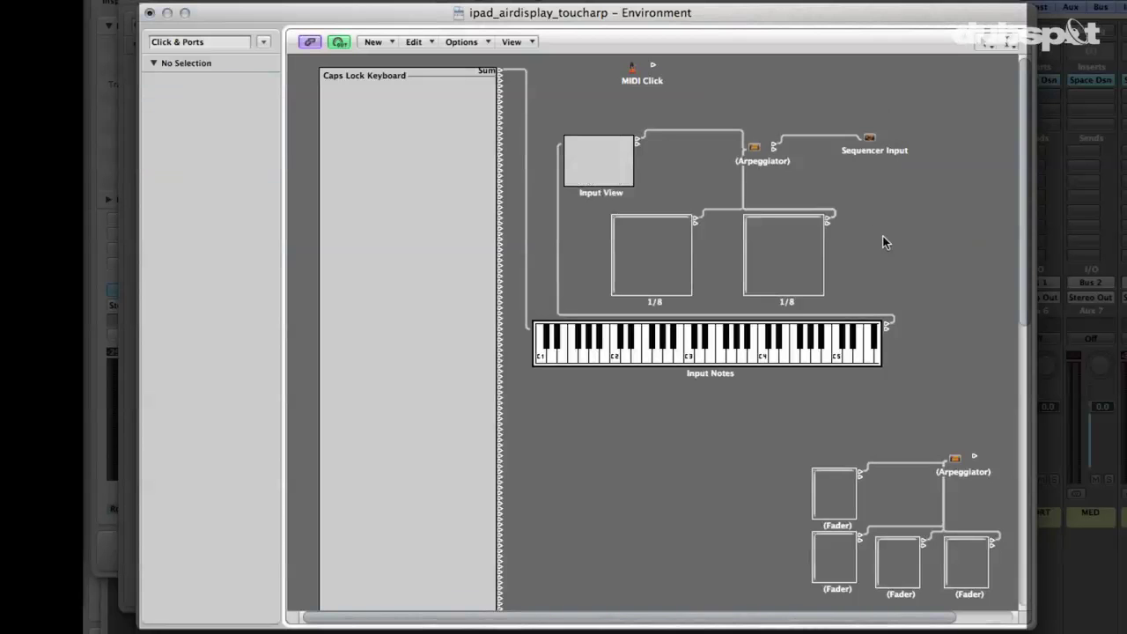
click(784, 302)
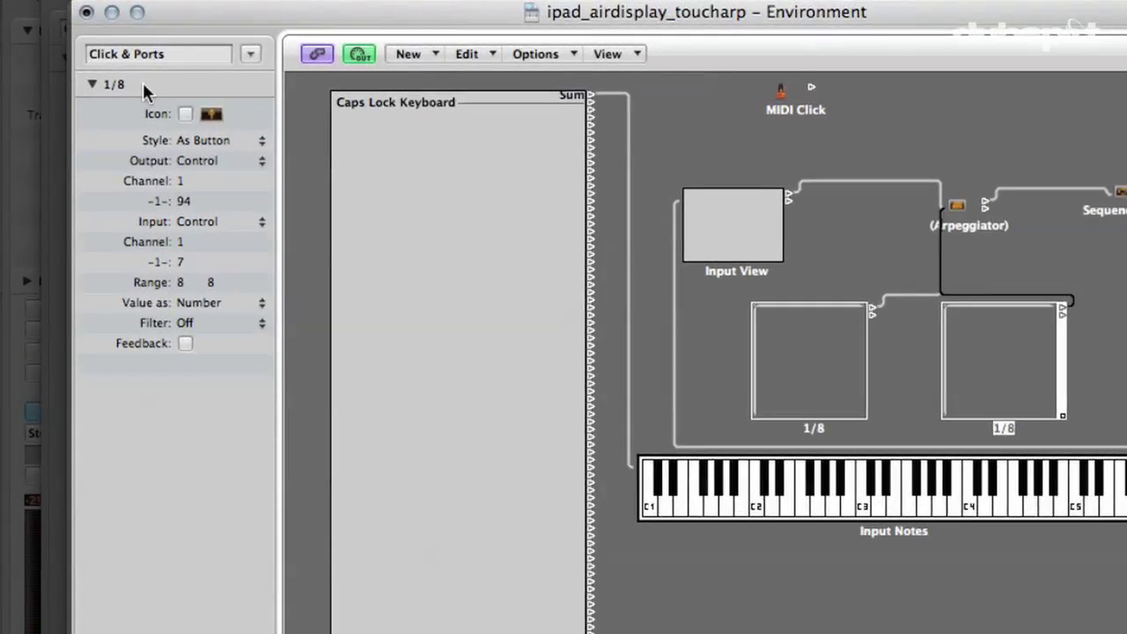
Rename the duplicate button 1/12 and set its range to 10 10
click(142, 82)
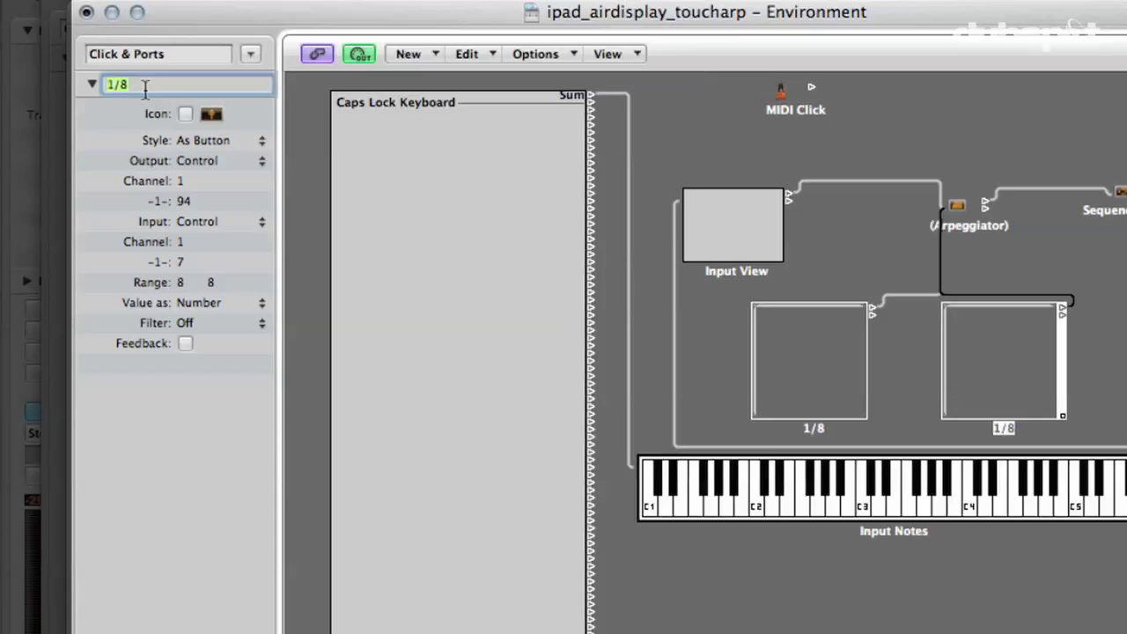
text(1/12)
key(Return)
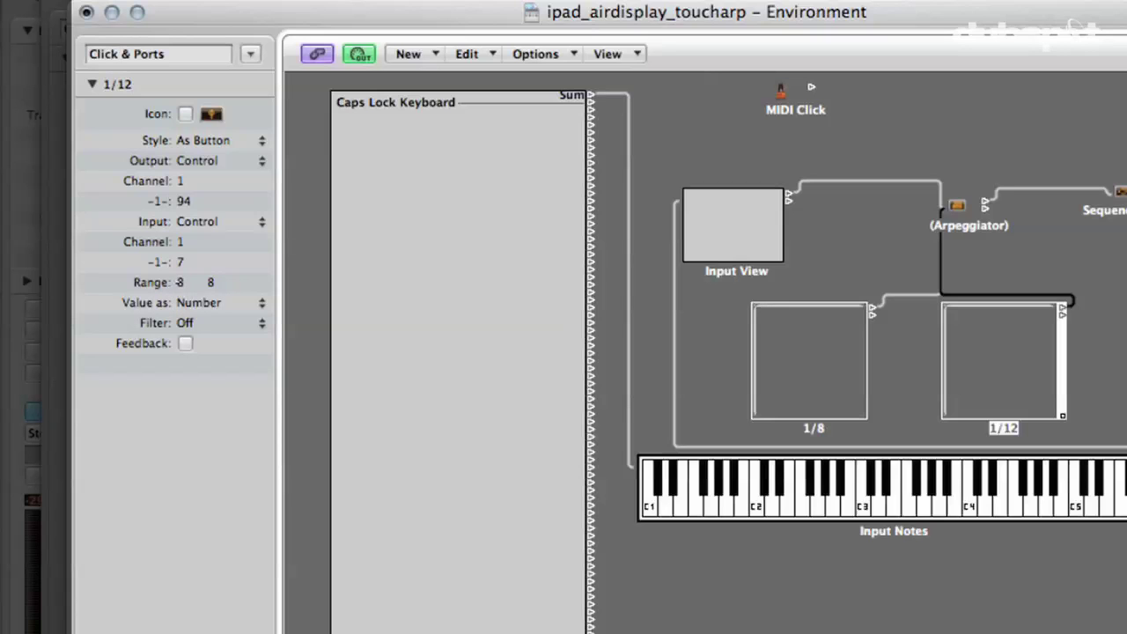
drag(178, 282, 186, 284)
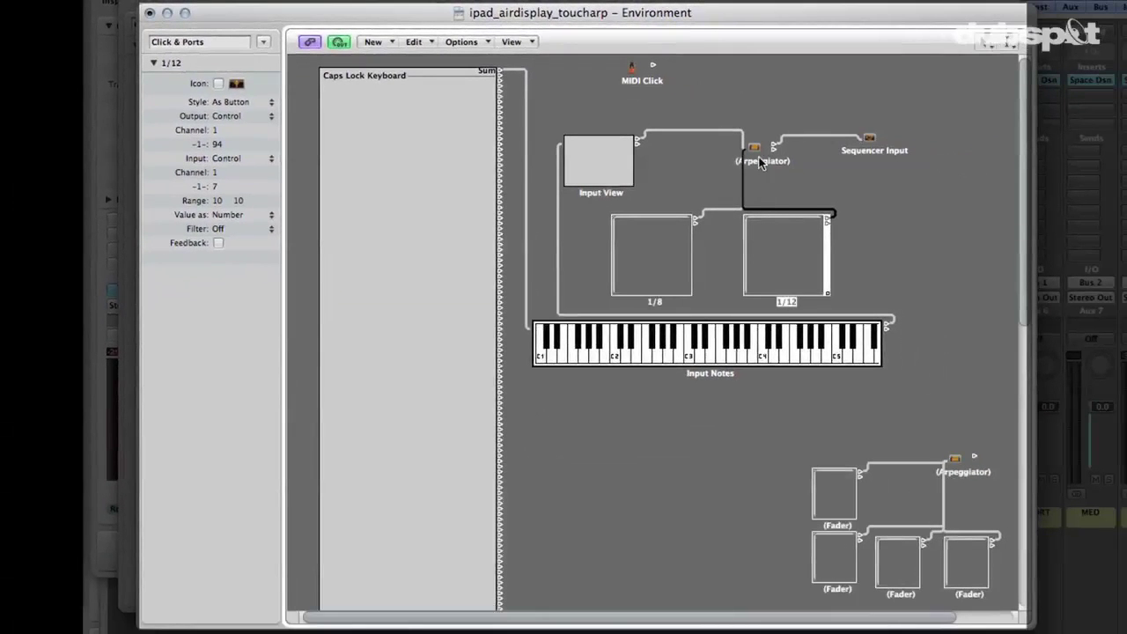
Play a D2 note through the Arpeggiator and switch resolution to 1/12, then back to 1/8
click(761, 164)
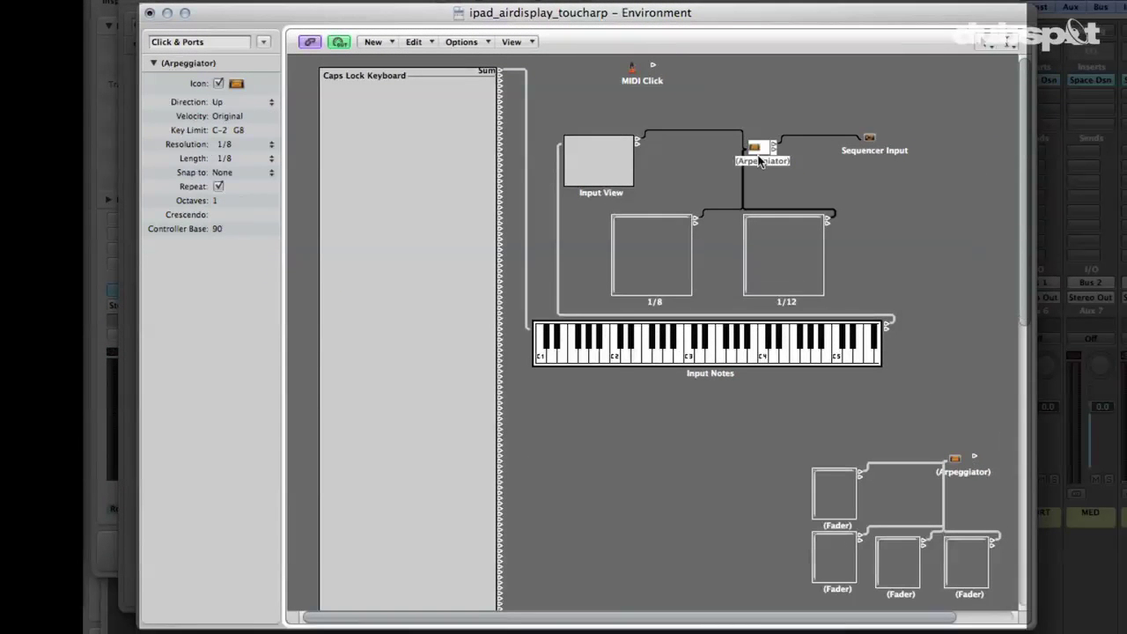
key(Caps_Lock)
key(s)
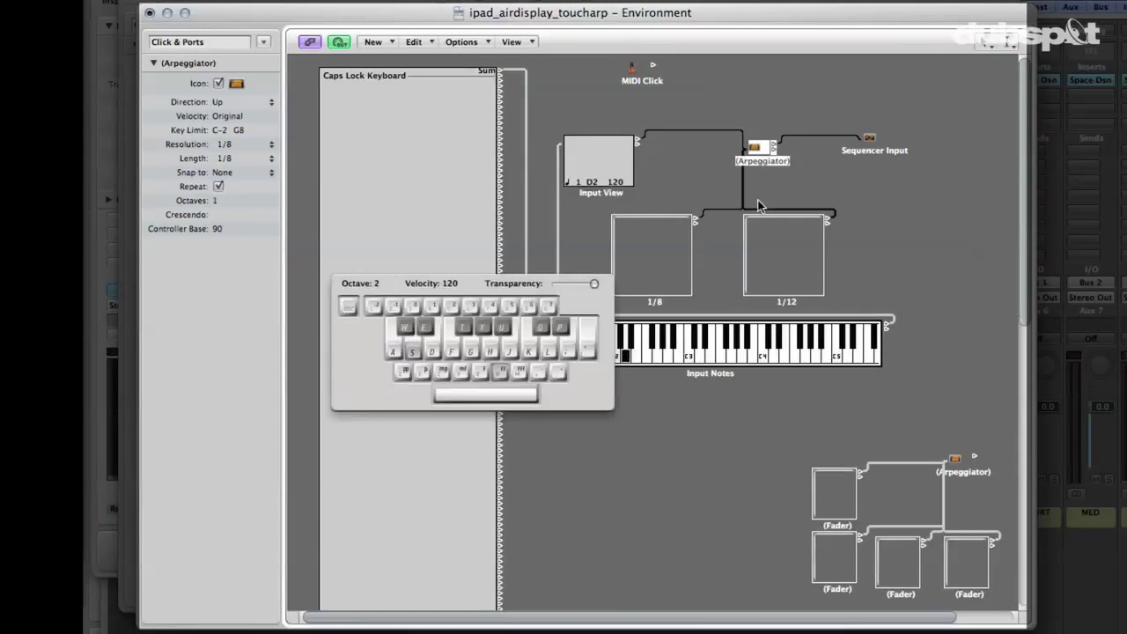
click(789, 263)
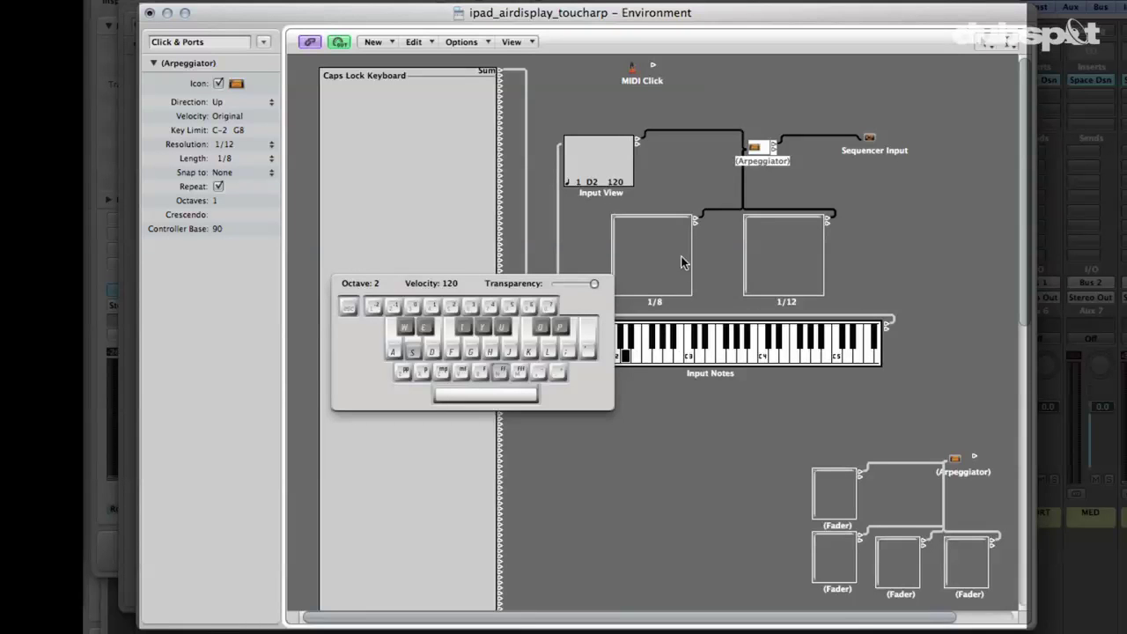
click(652, 252)
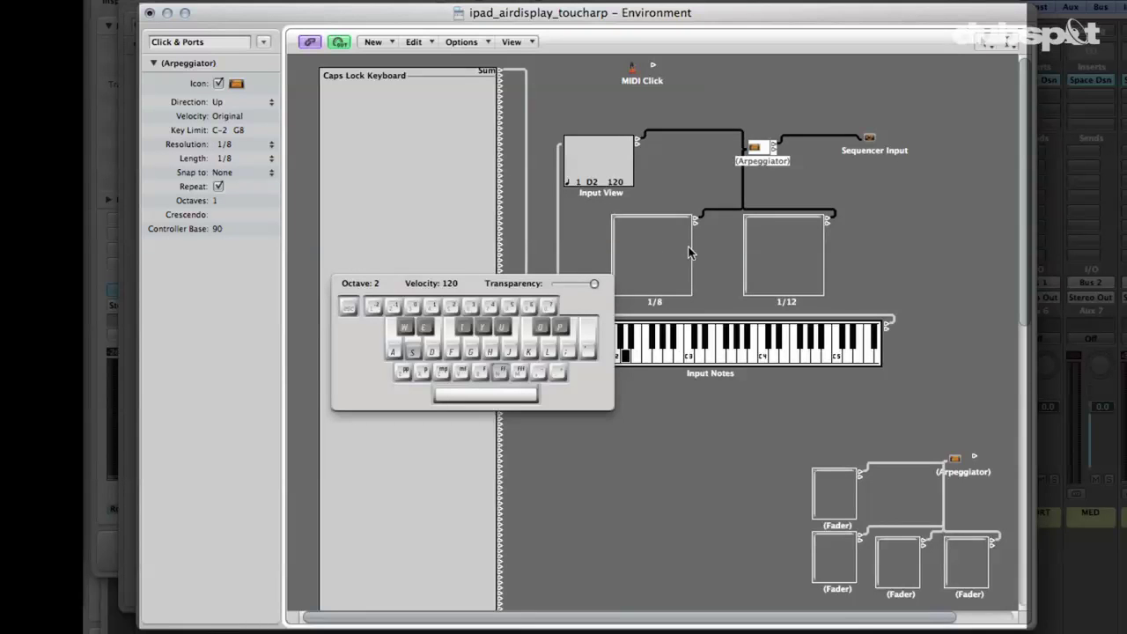